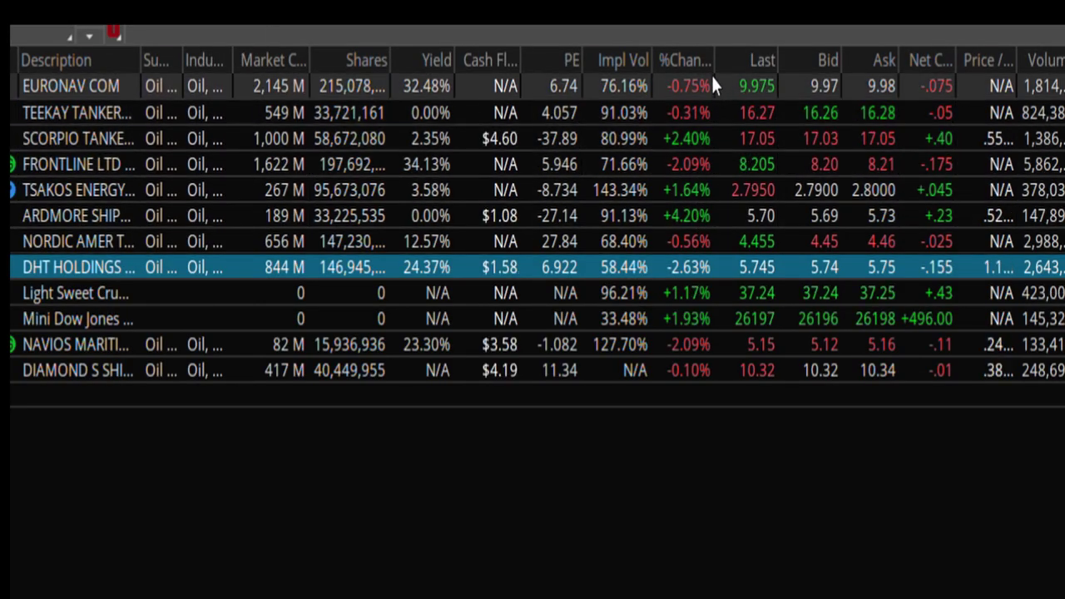
click(695, 60)
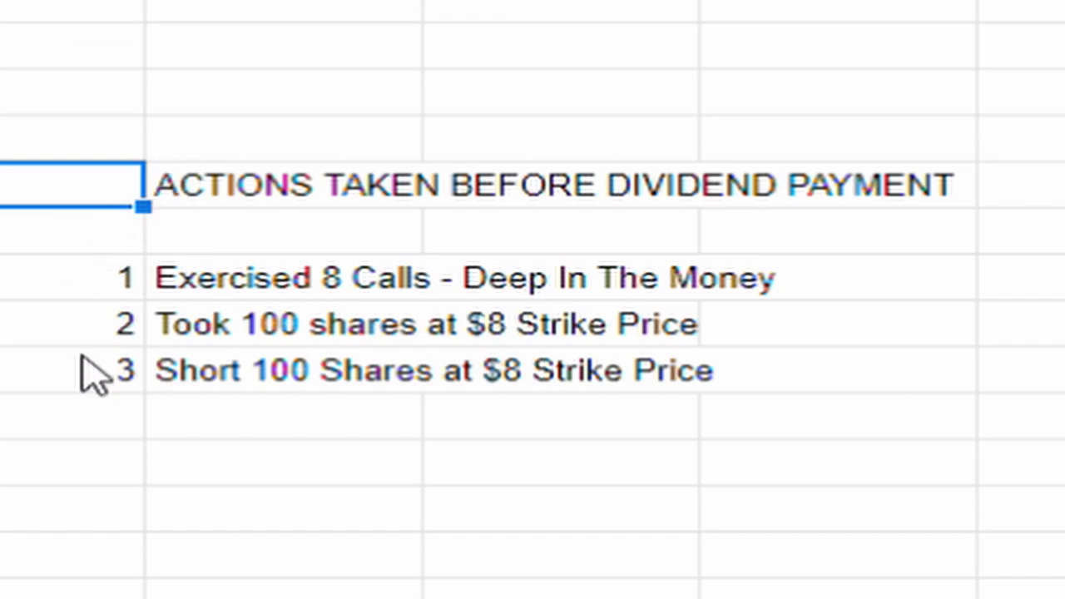
click(70, 290)
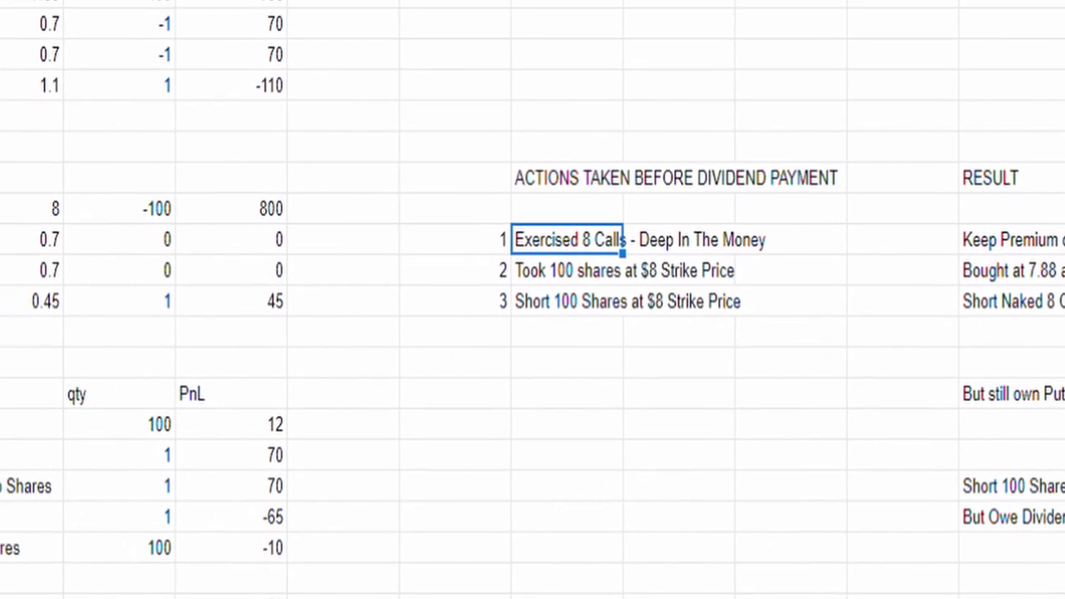
Review the May 19 Frontline position table, covering the shares, both 8 Calls and the full 8 Put row
click(25, 29)
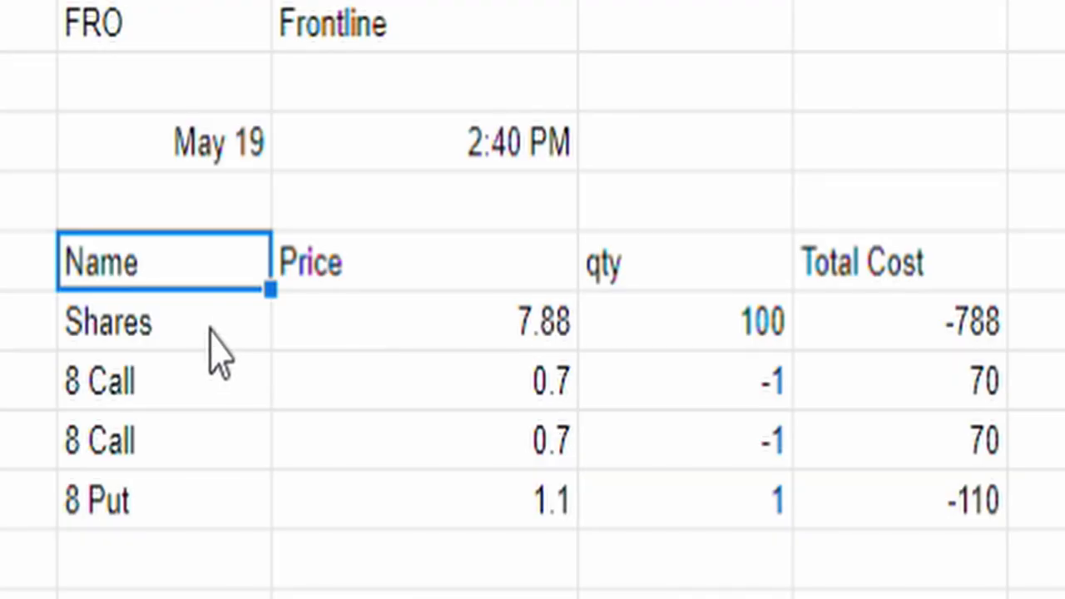
click(416, 79)
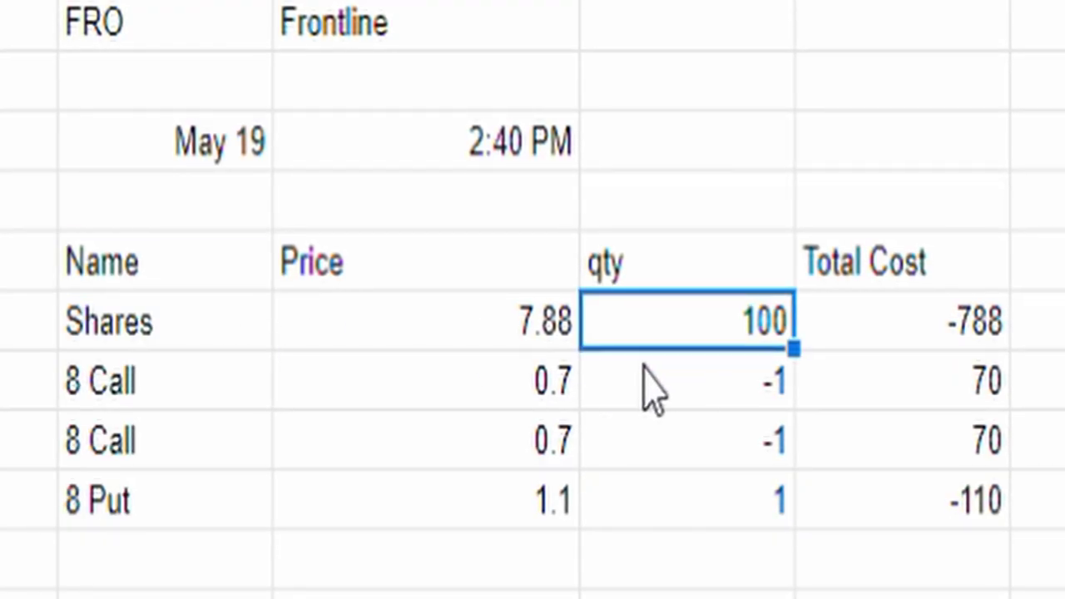
click(421, 333)
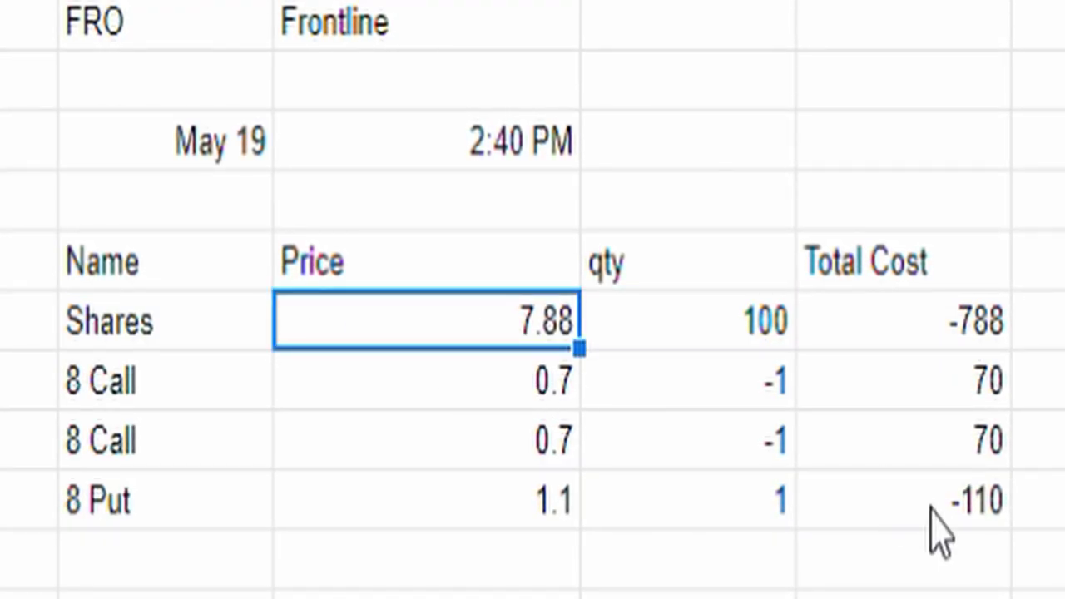
click(709, 398)
click(709, 445)
click(258, 391)
shift+click(224, 441)
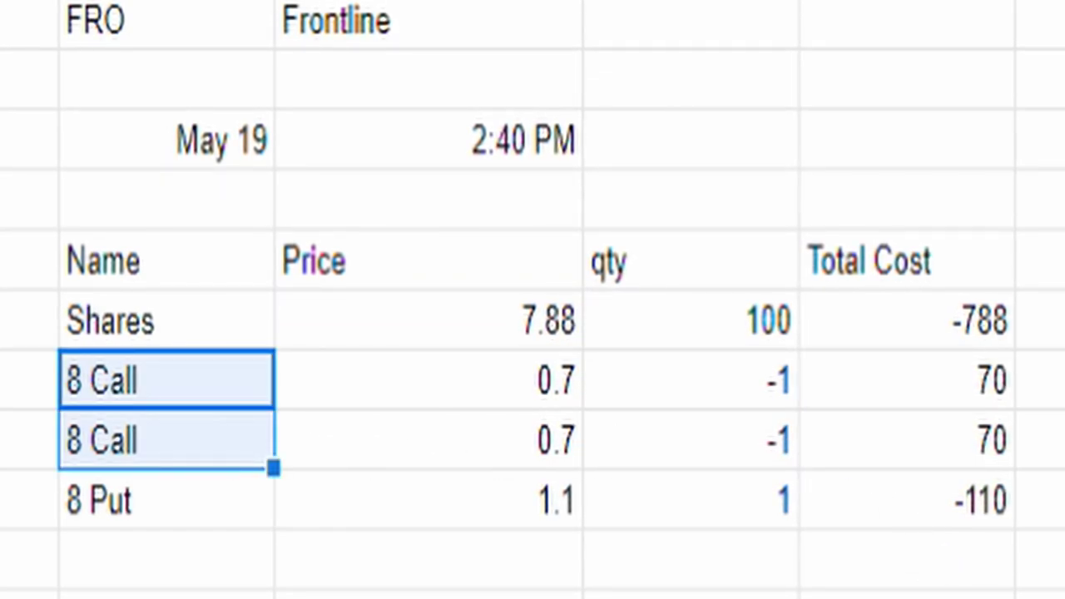
click(349, 517)
click(229, 526)
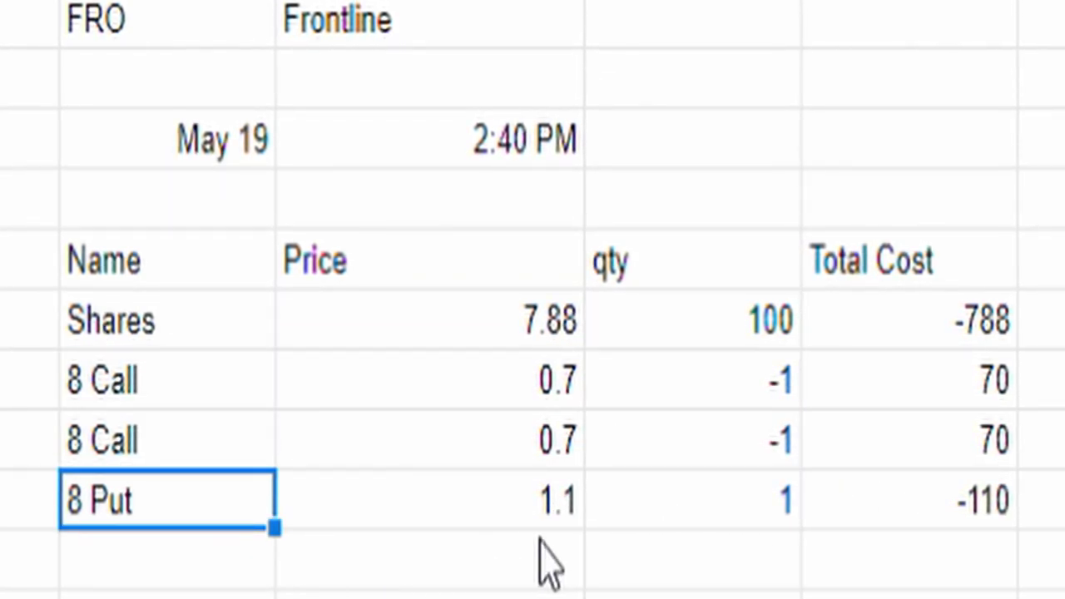
drag(184, 511, 870, 504)
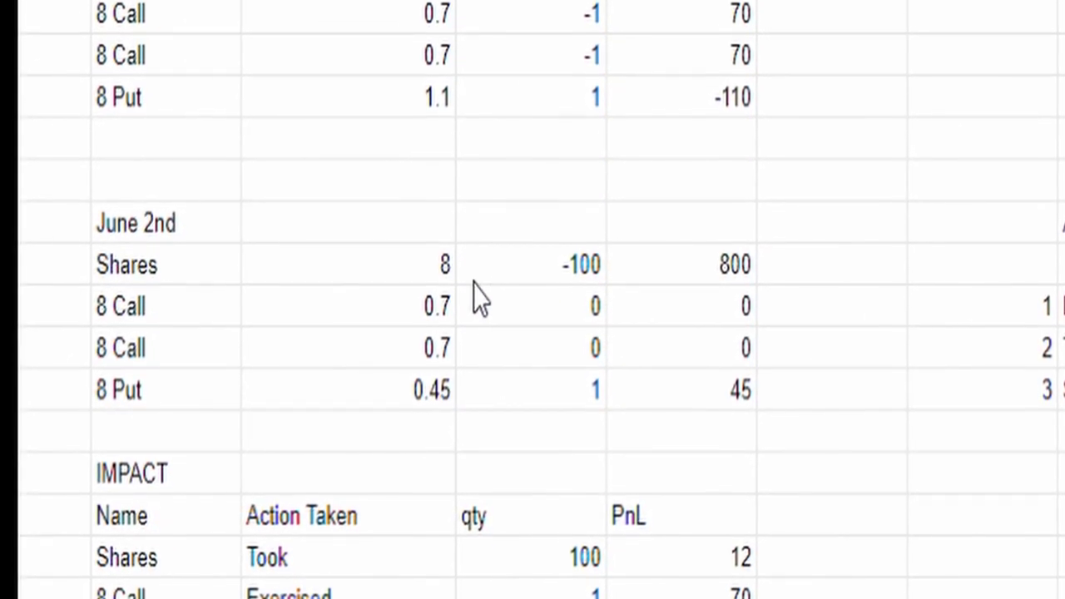
Check the price and total of the June 2nd shares, and highlight the IMPACT table below them
click(439, 262)
click(666, 262)
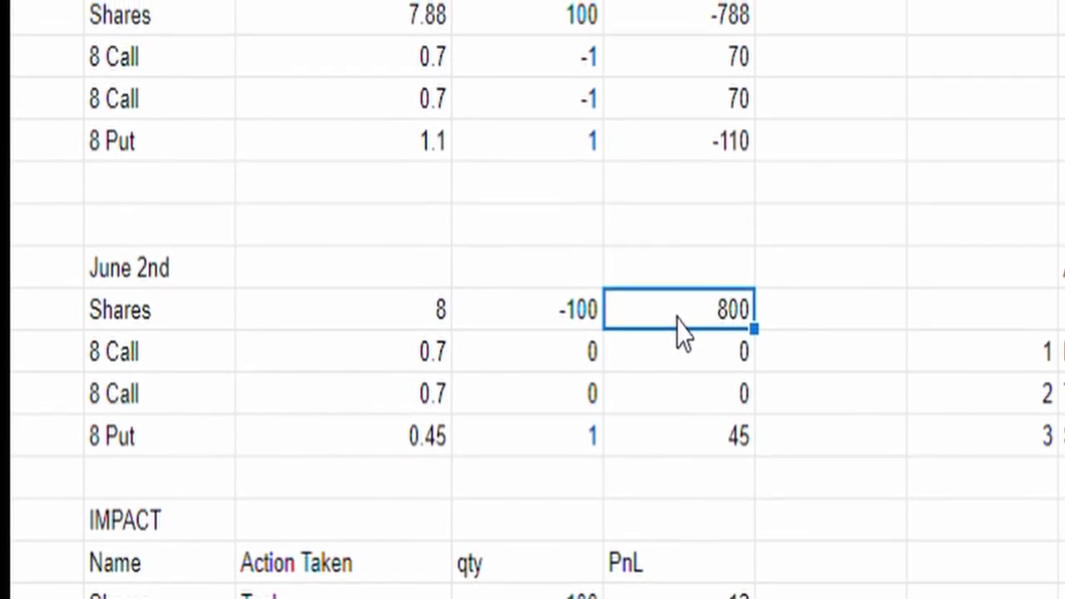
drag(171, 555, 666, 595)
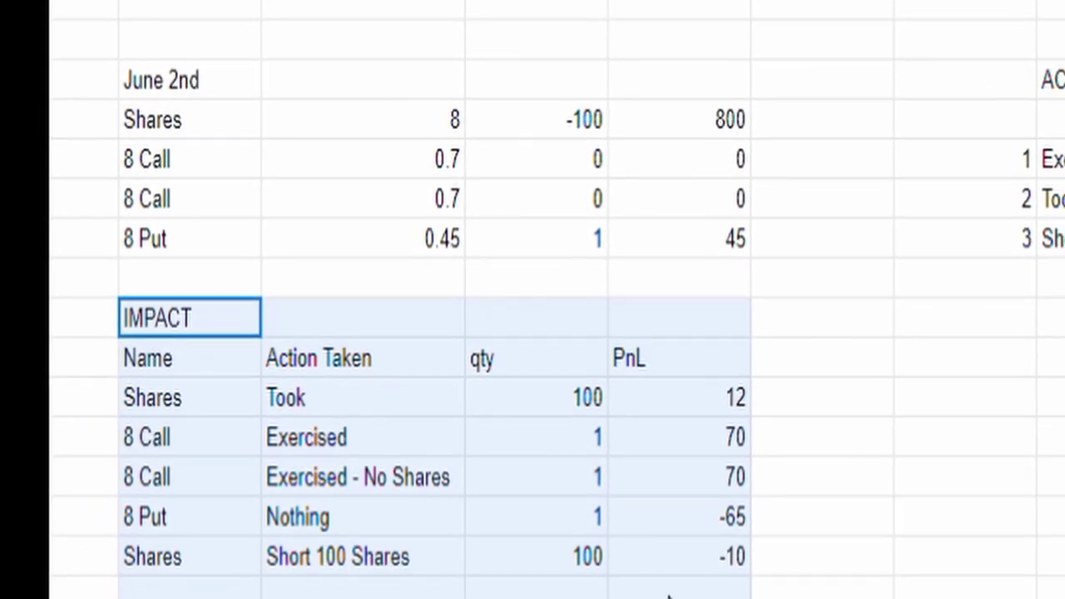
Examine the action, quantity and PnL of the taken shares and the two exercised 8 Calls in the IMPACT table
click(295, 437)
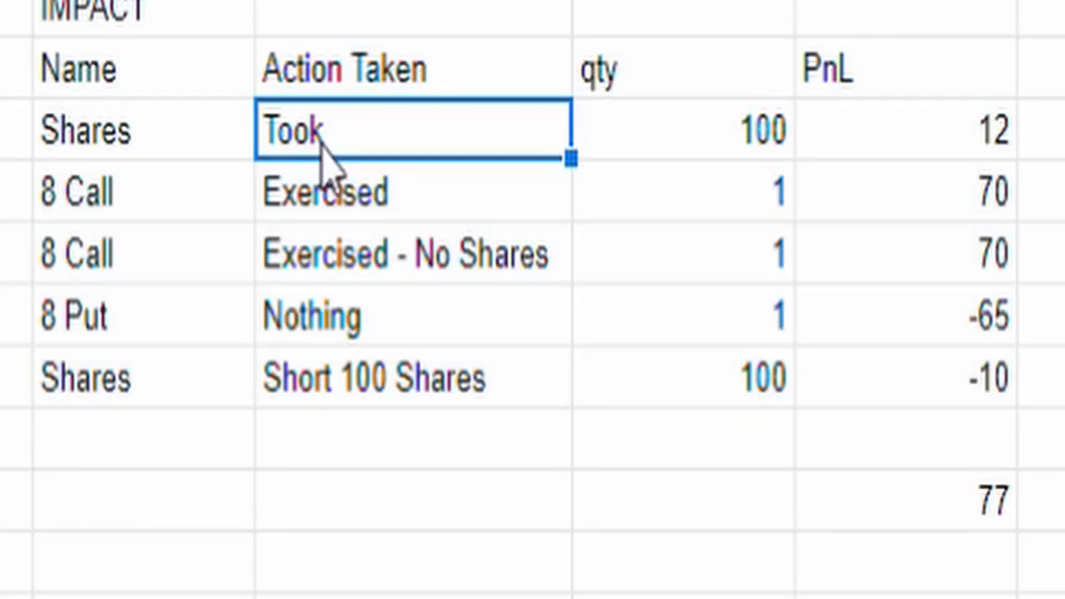
click(685, 147)
click(892, 156)
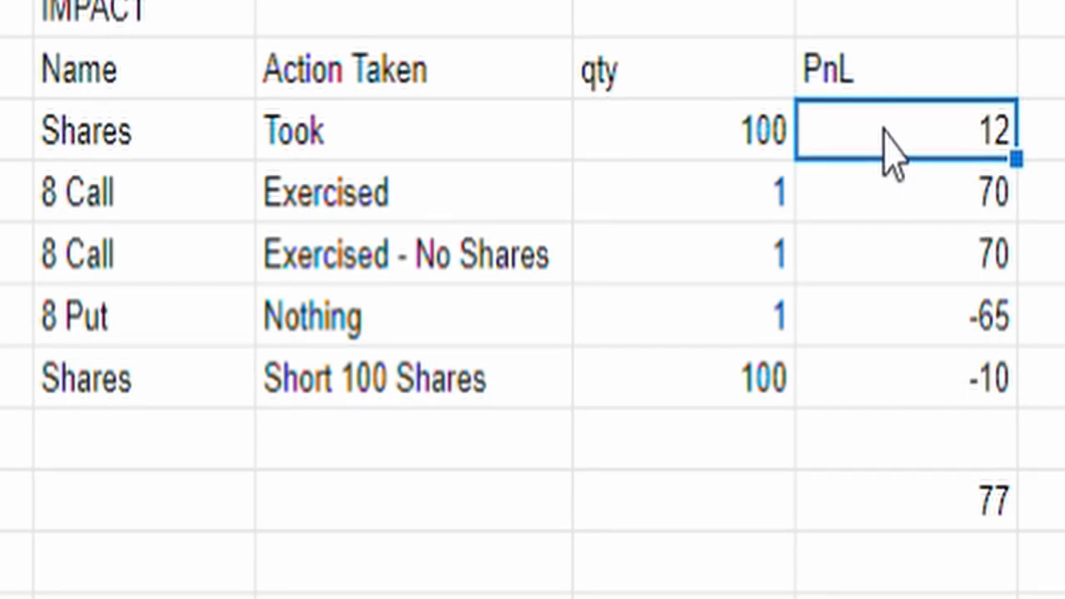
click(690, 198)
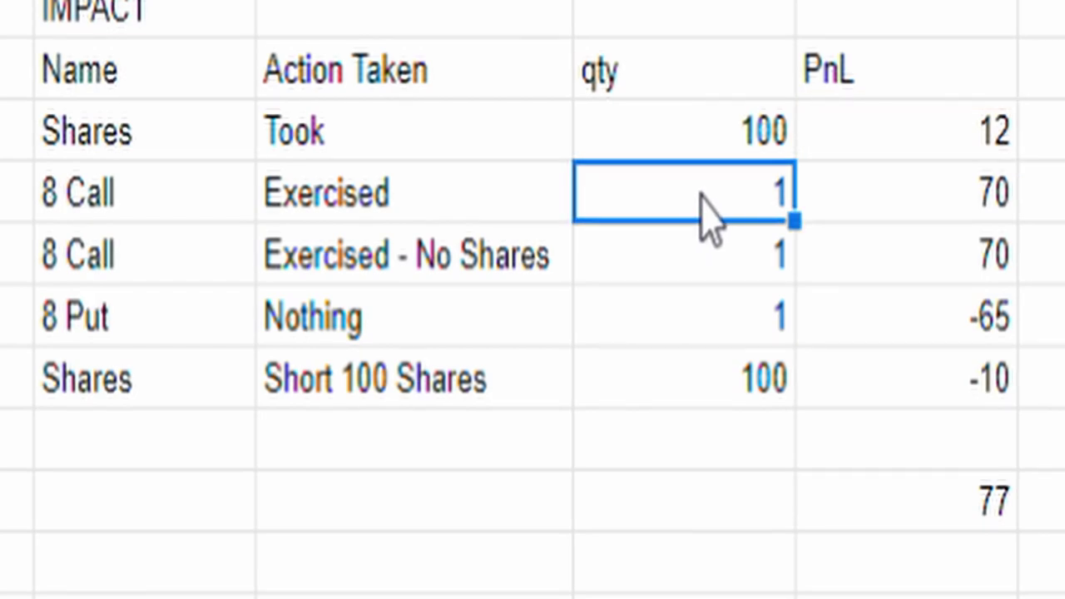
click(684, 250)
click(703, 213)
click(685, 266)
click(916, 214)
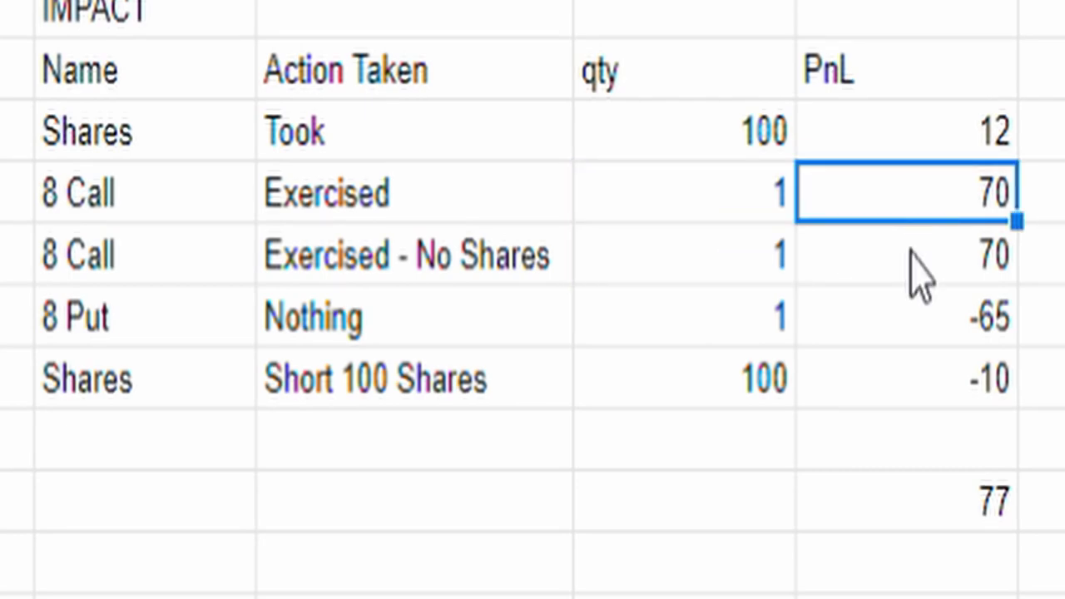
click(918, 268)
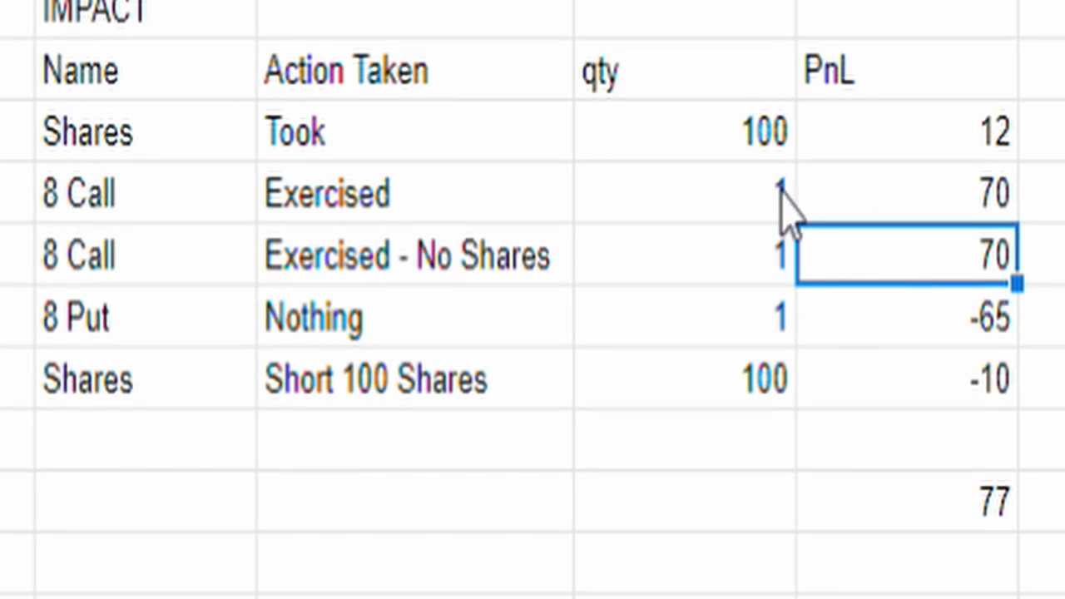
click(708, 209)
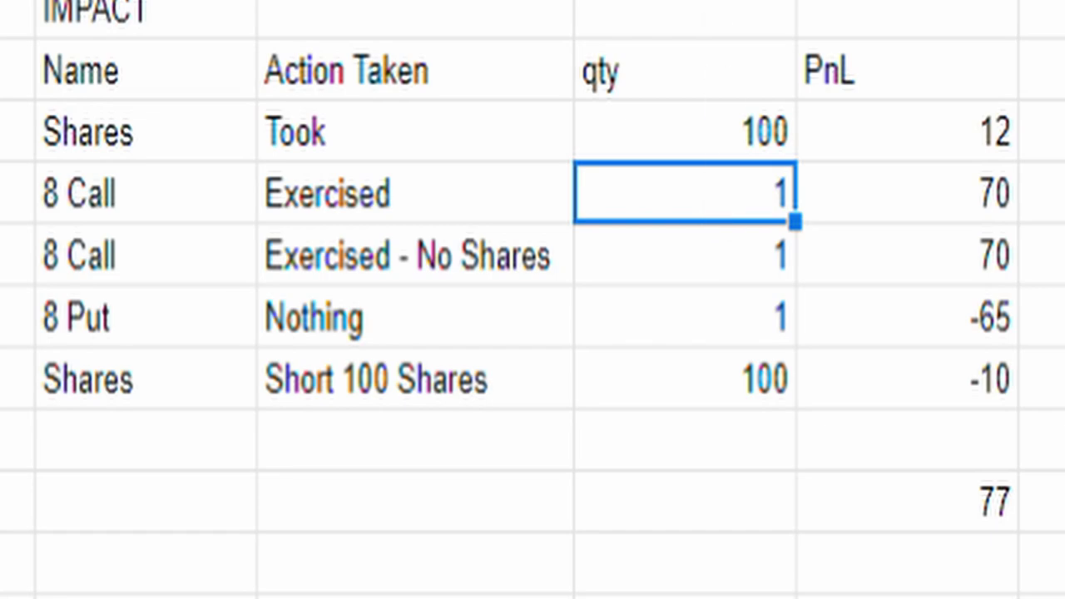
Compare the PnL of the taken shares with the quantity and PnL of each exercised 8 Call
click(888, 147)
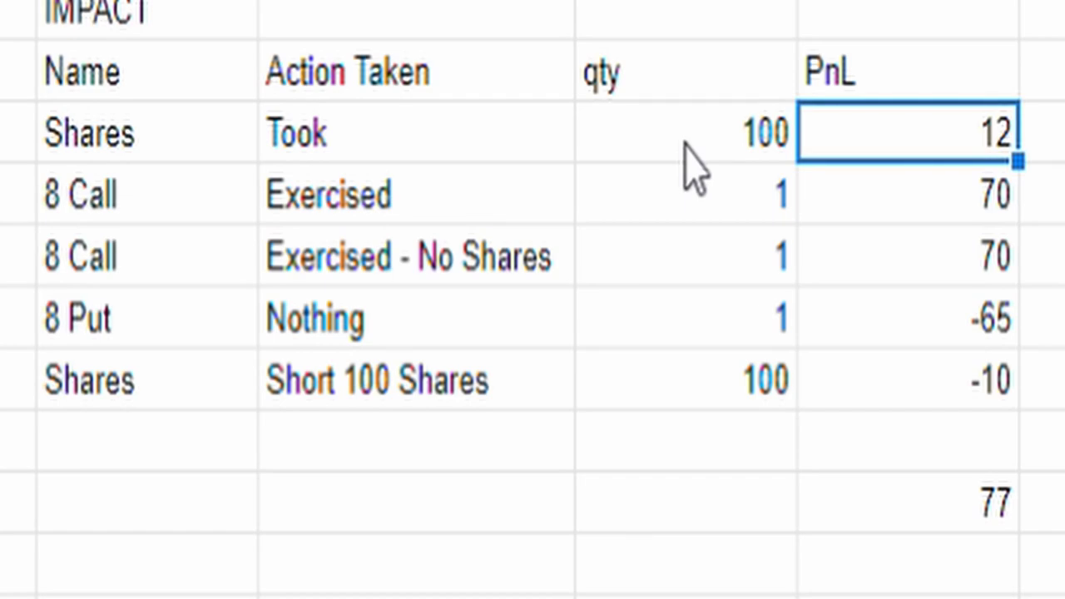
click(700, 215)
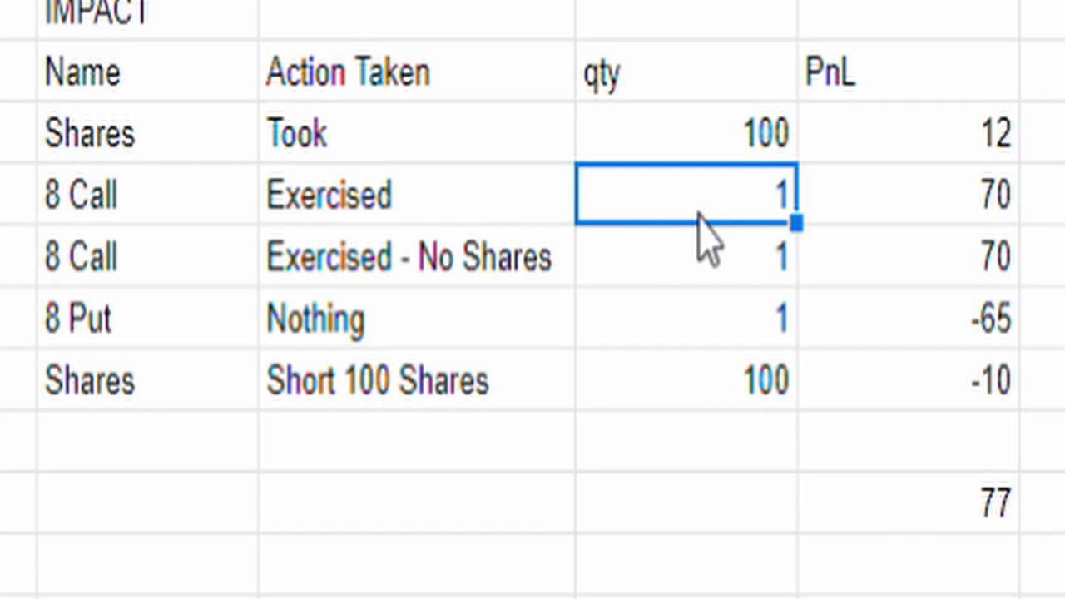
click(839, 213)
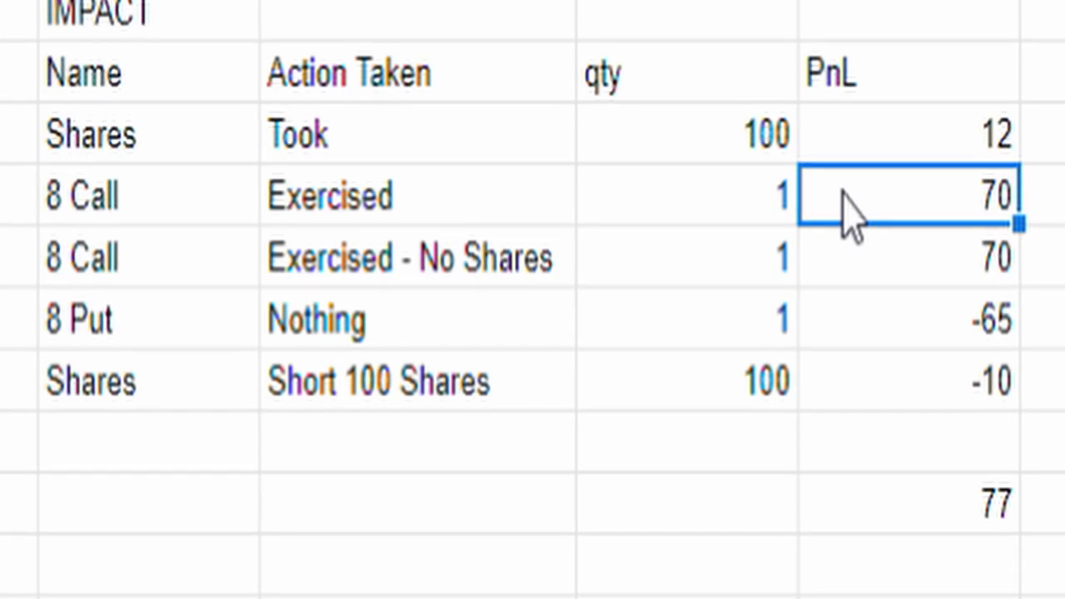
click(862, 144)
click(703, 149)
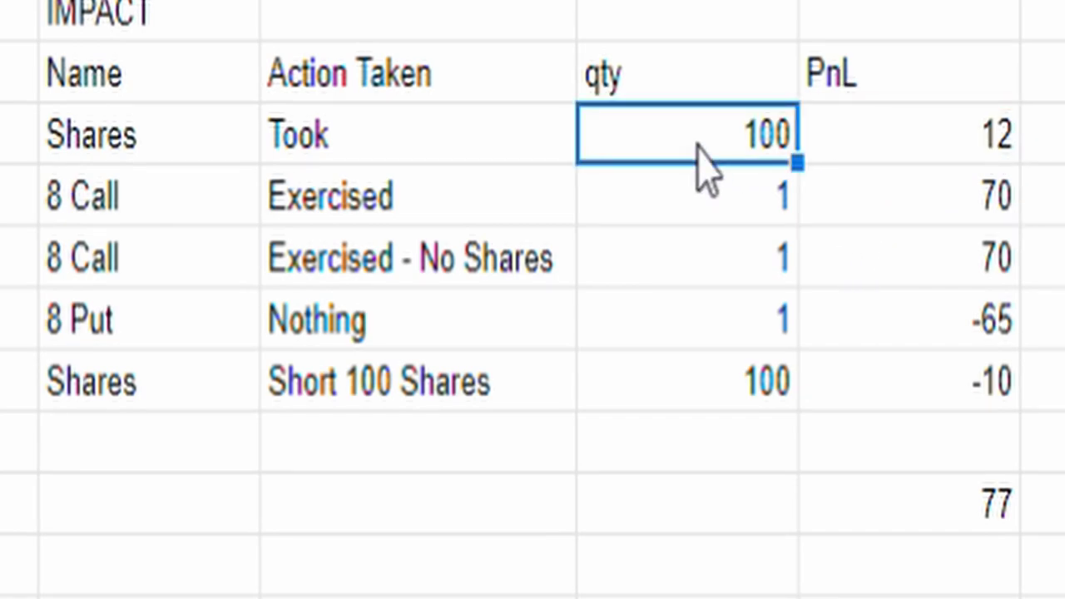
click(732, 208)
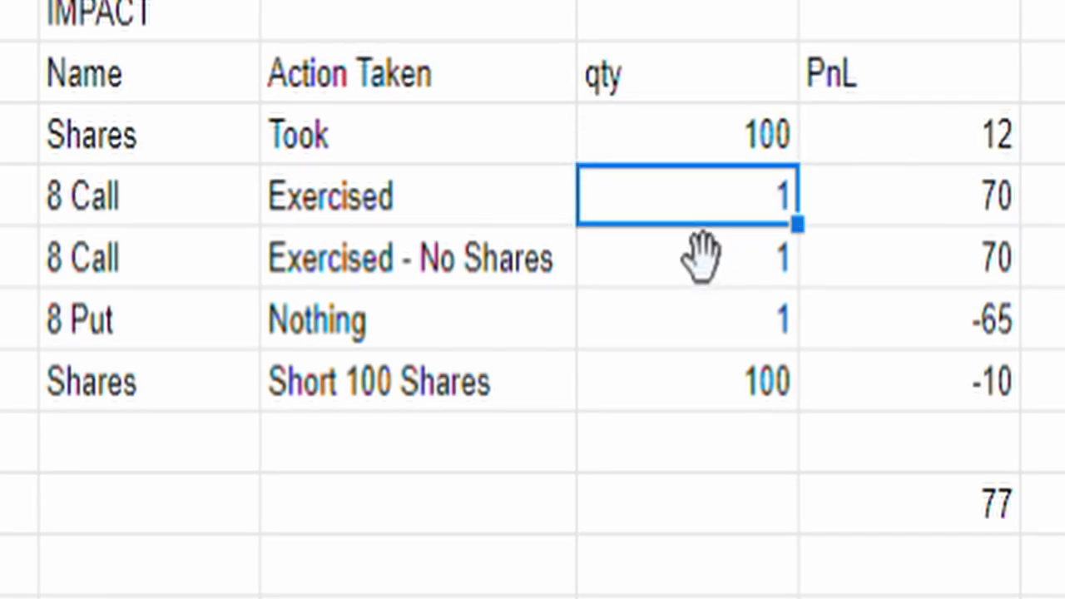
click(839, 202)
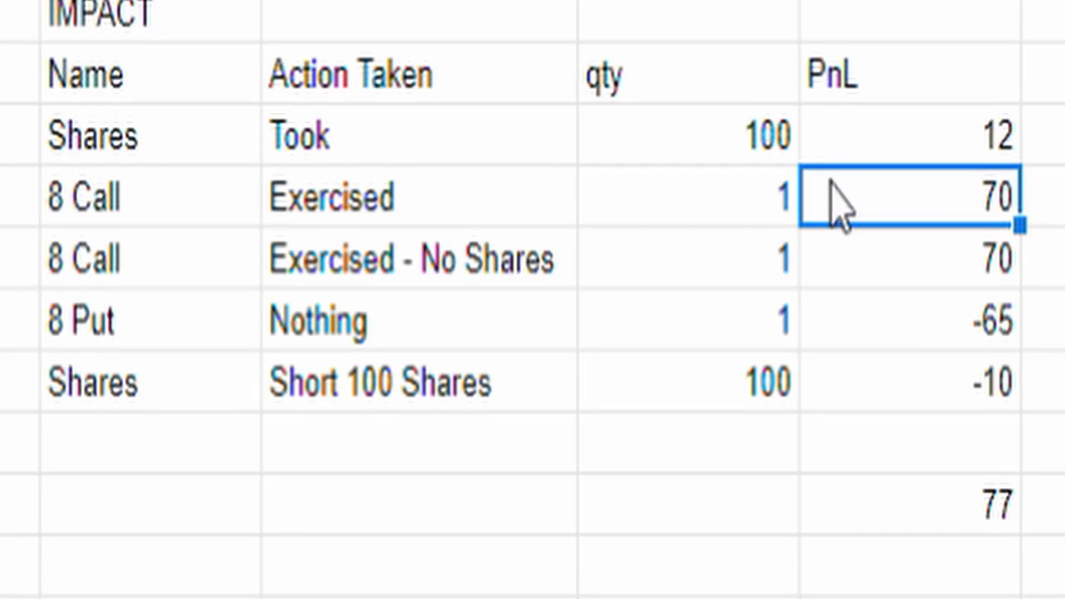
click(782, 275)
click(865, 267)
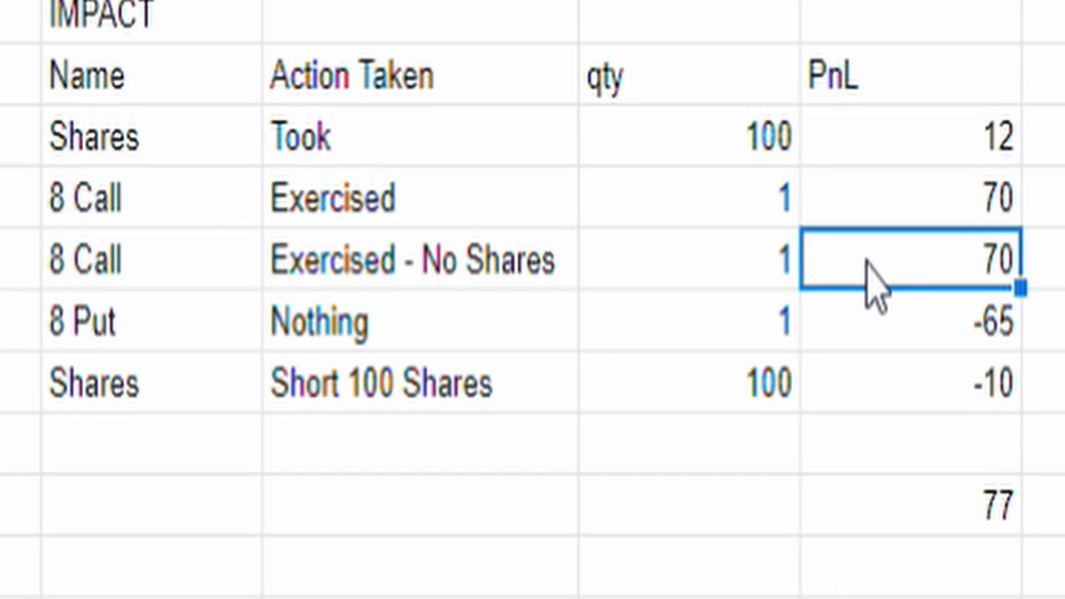
Examine the 8 Put row's action, quantity and PnL in the IMPACT table against the two exercised 8 Calls
click(469, 325)
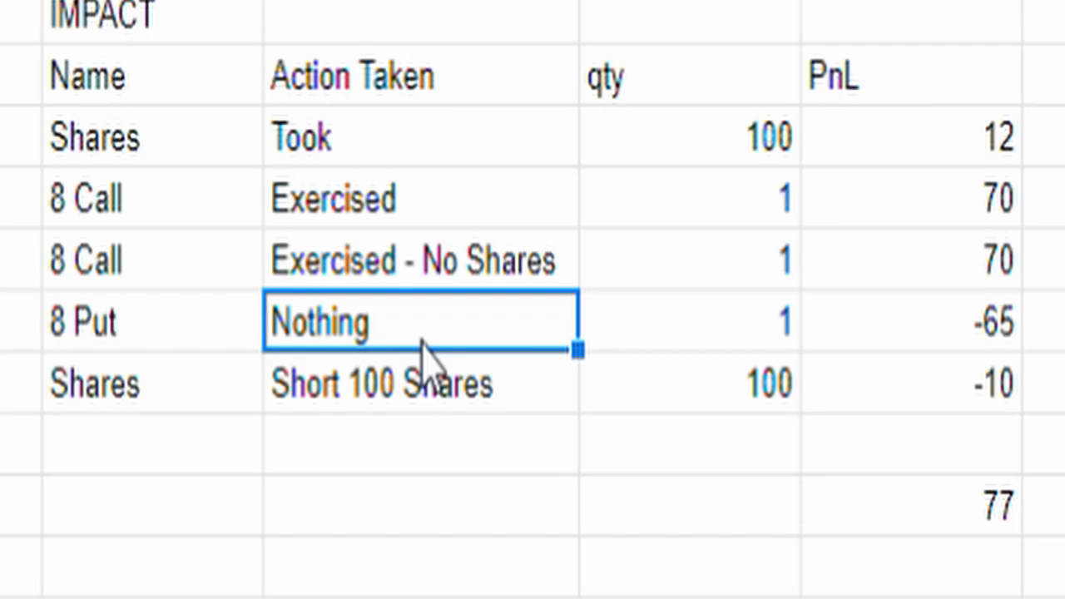
click(761, 310)
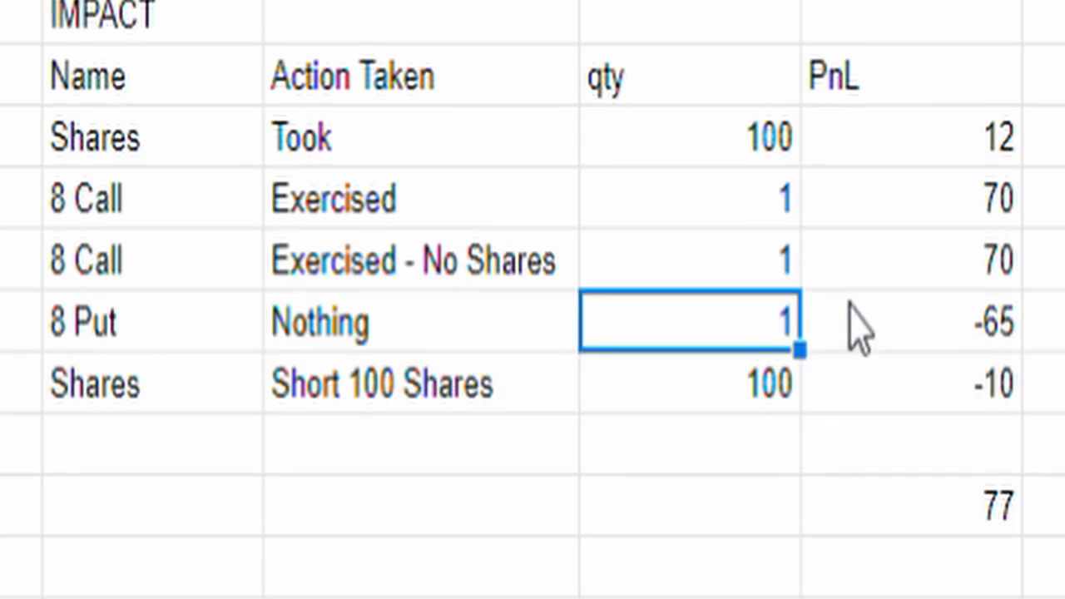
click(924, 325)
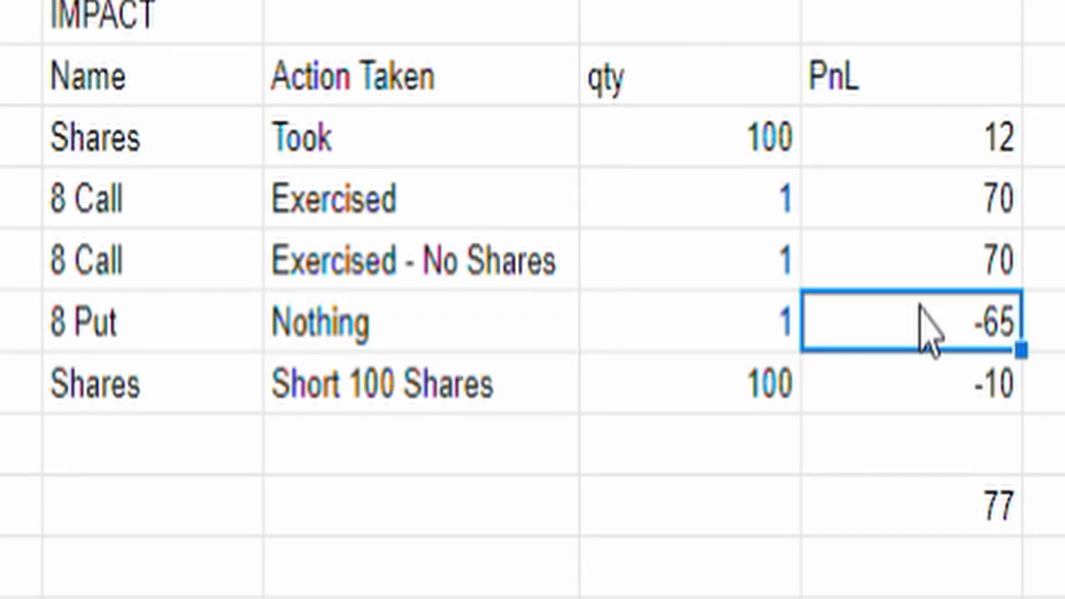
click(747, 334)
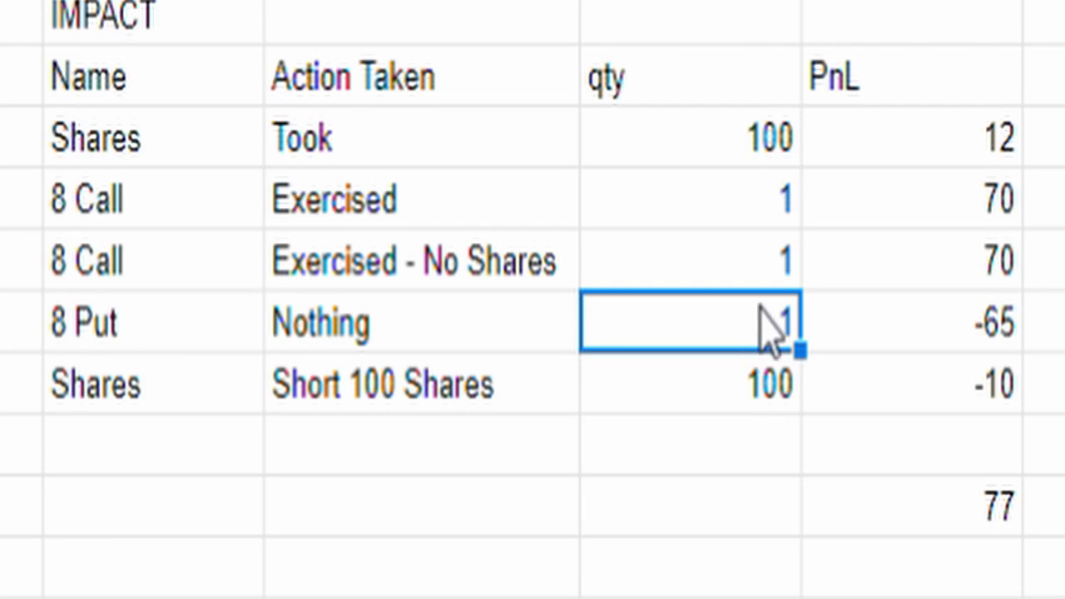
drag(738, 221, 744, 278)
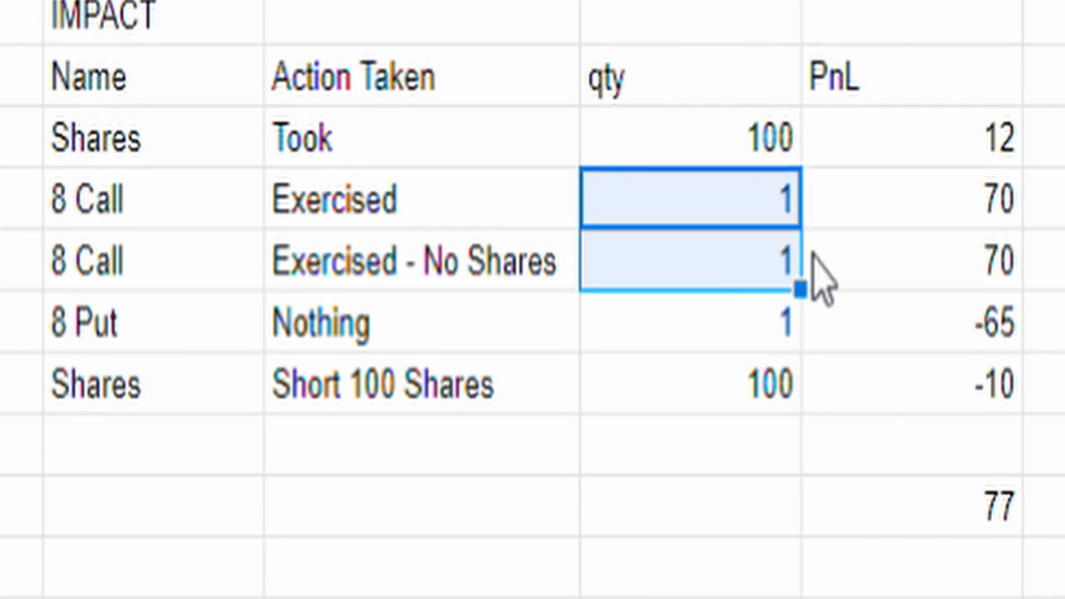
drag(909, 209, 838, 263)
click(727, 320)
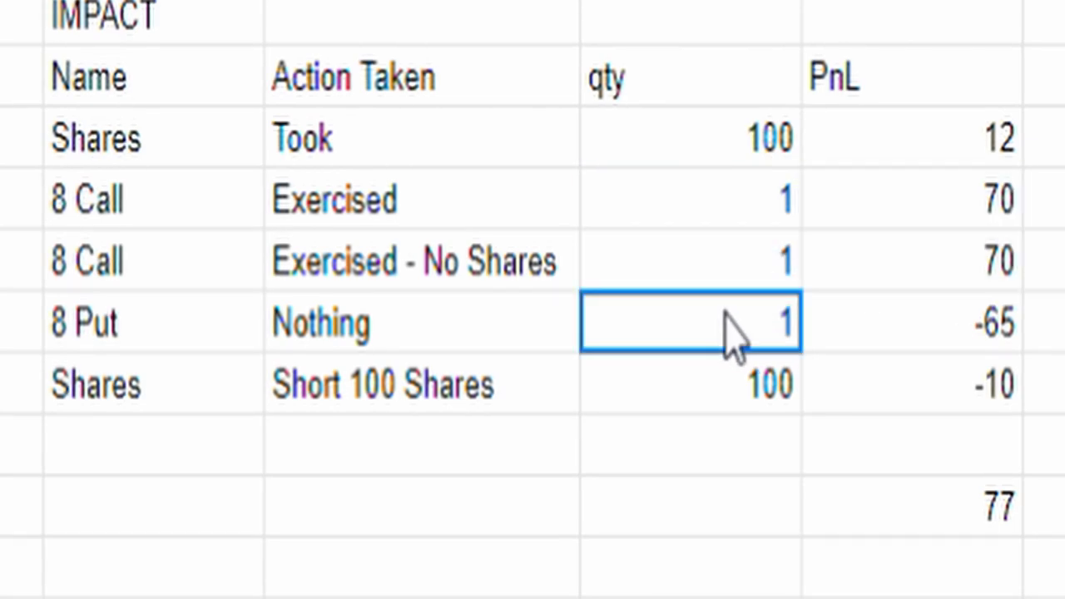
click(901, 342)
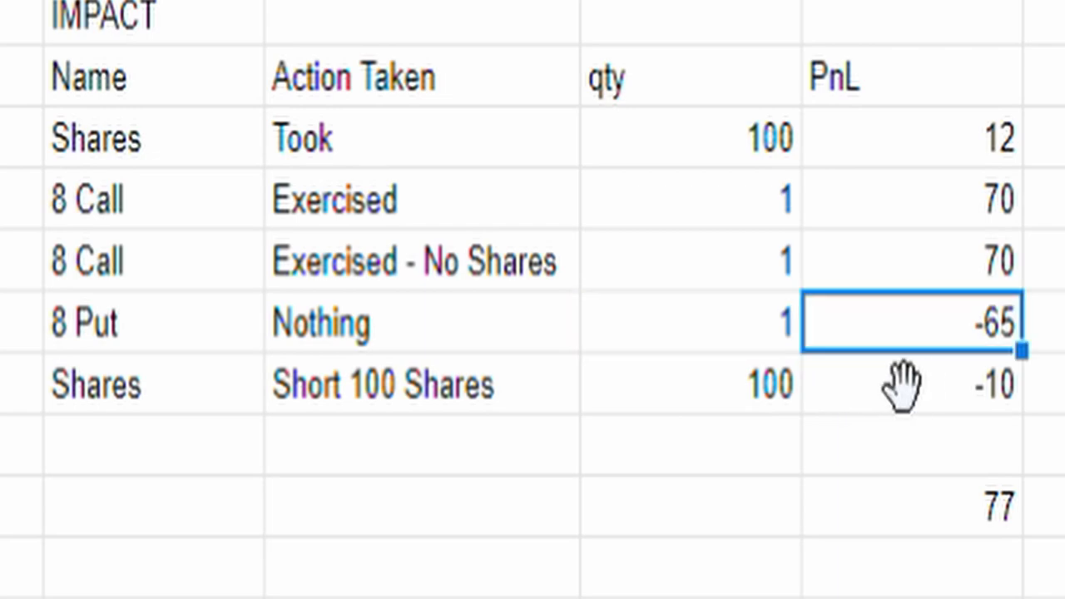
click(703, 343)
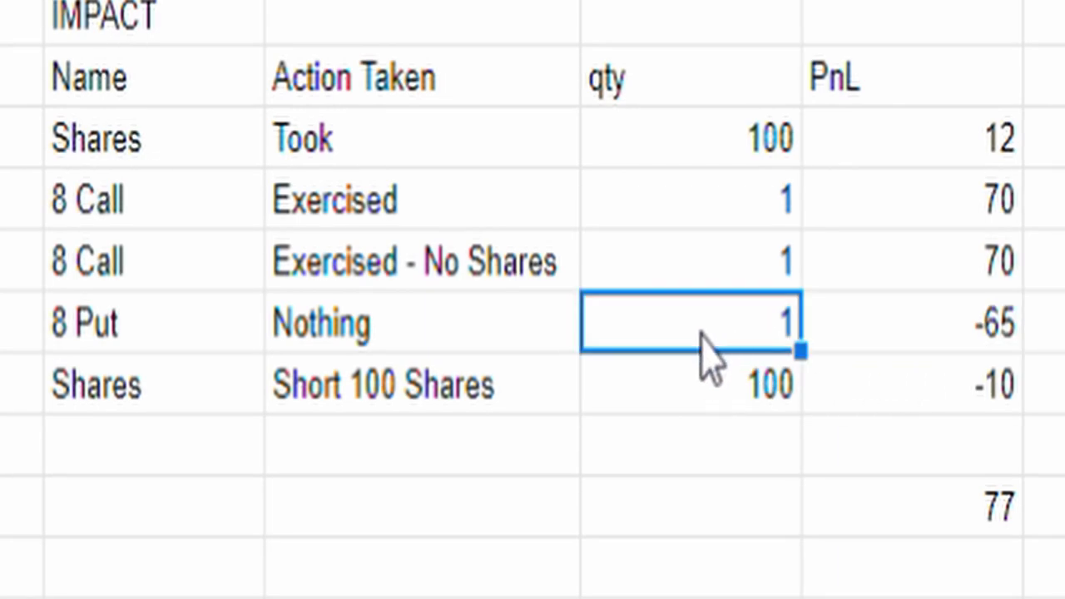
Examine the quantity and PnL of the Short 100 Shares row and of the Exercised - No Shares call
click(692, 389)
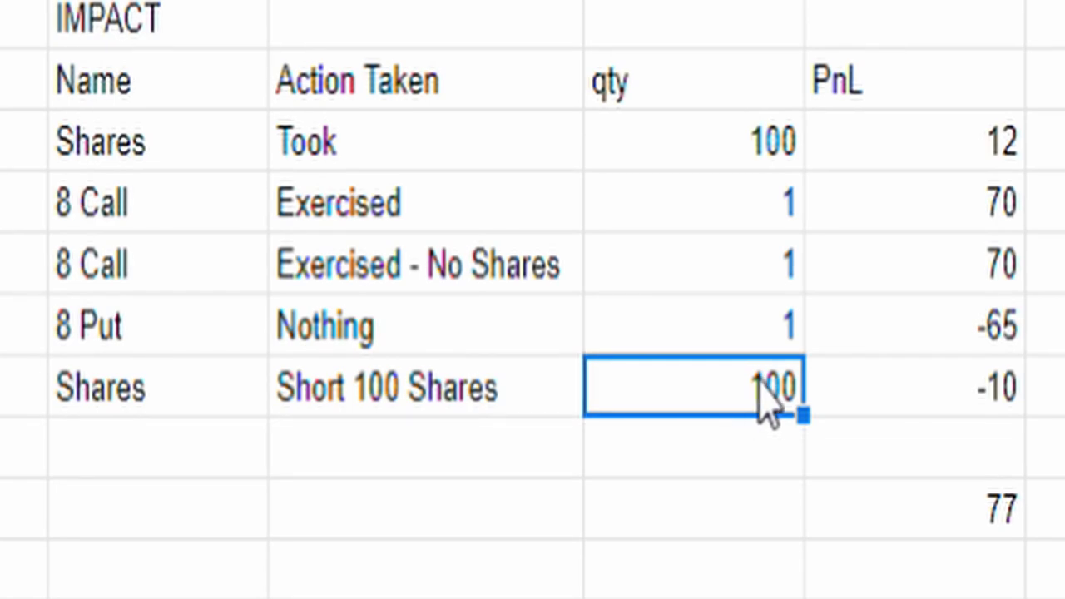
click(862, 397)
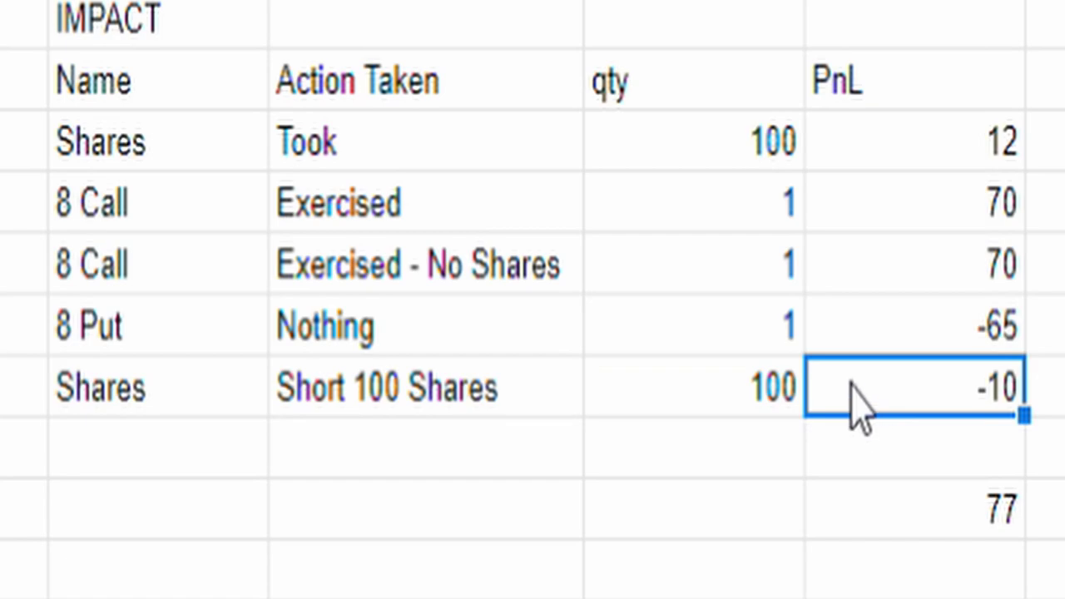
drag(735, 375, 882, 391)
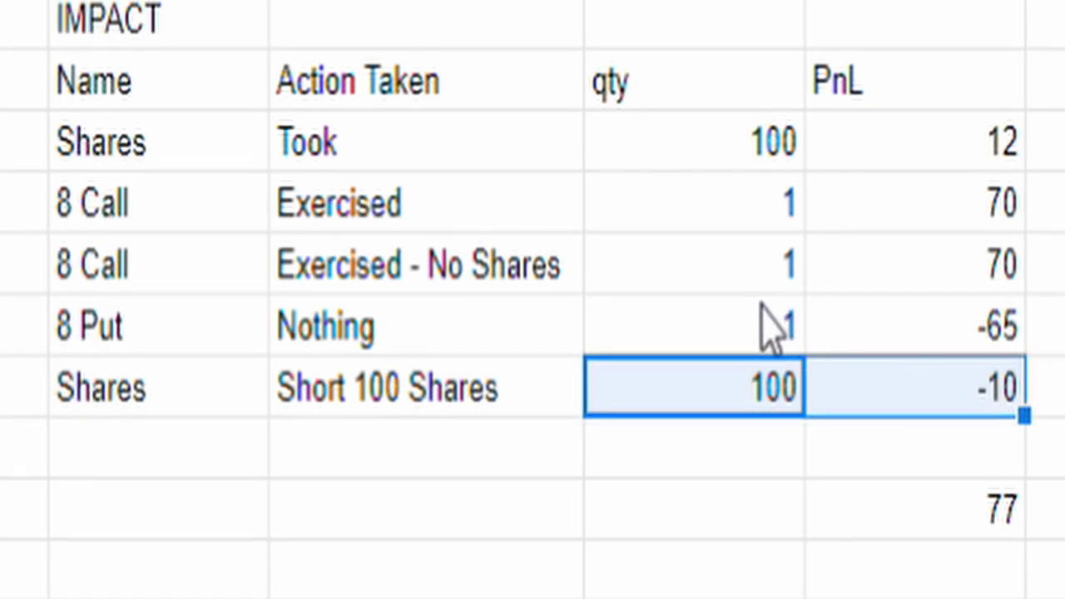
click(743, 284)
drag(743, 283, 860, 288)
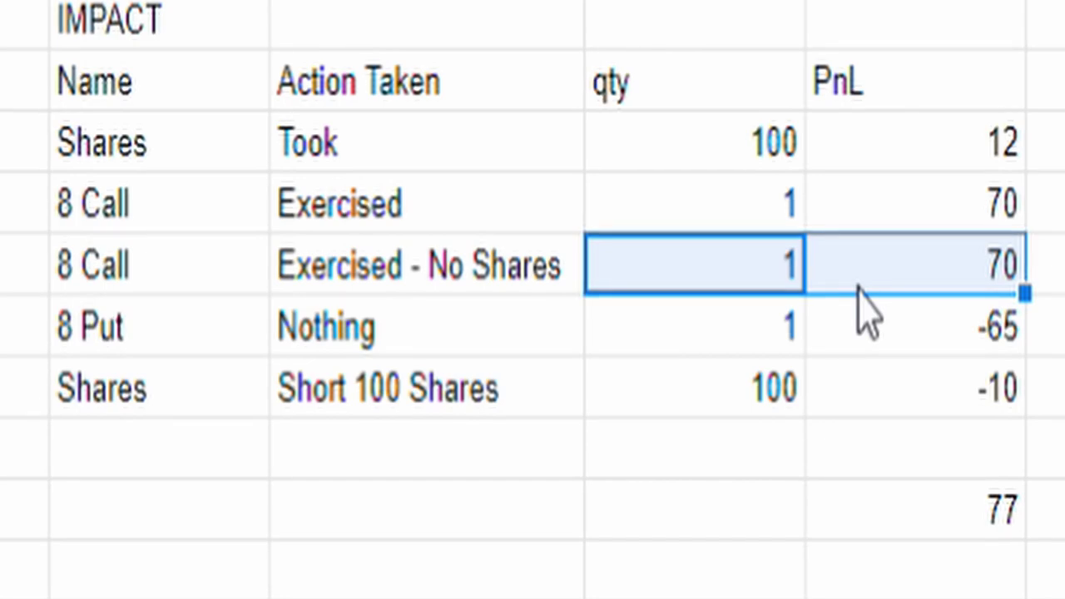
Compare the PnL of the short shares and the Exercised - No Shares call with the IMPACT table's total
click(894, 385)
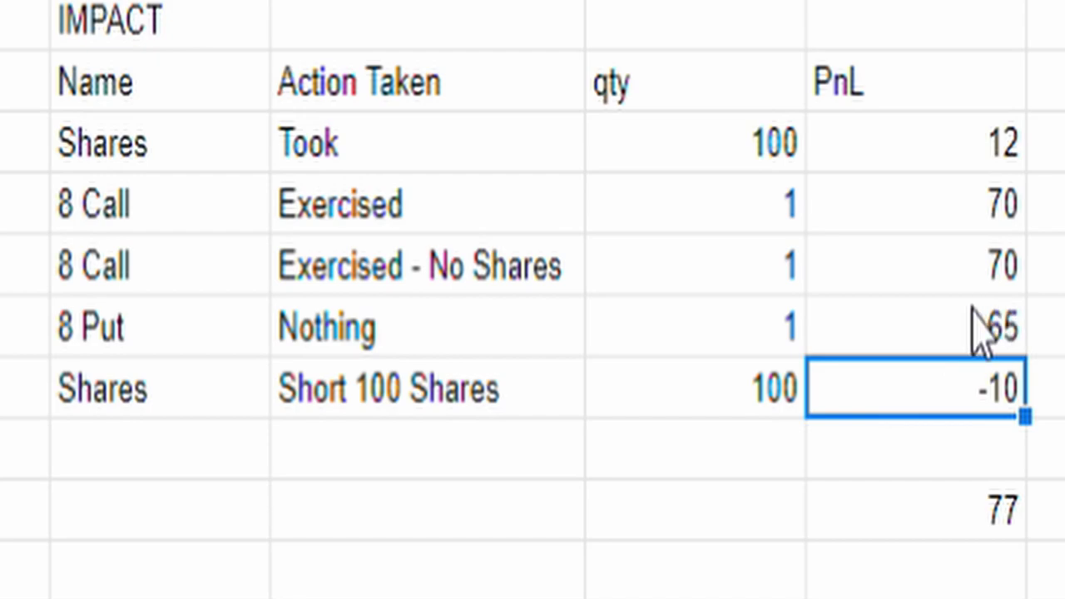
click(958, 283)
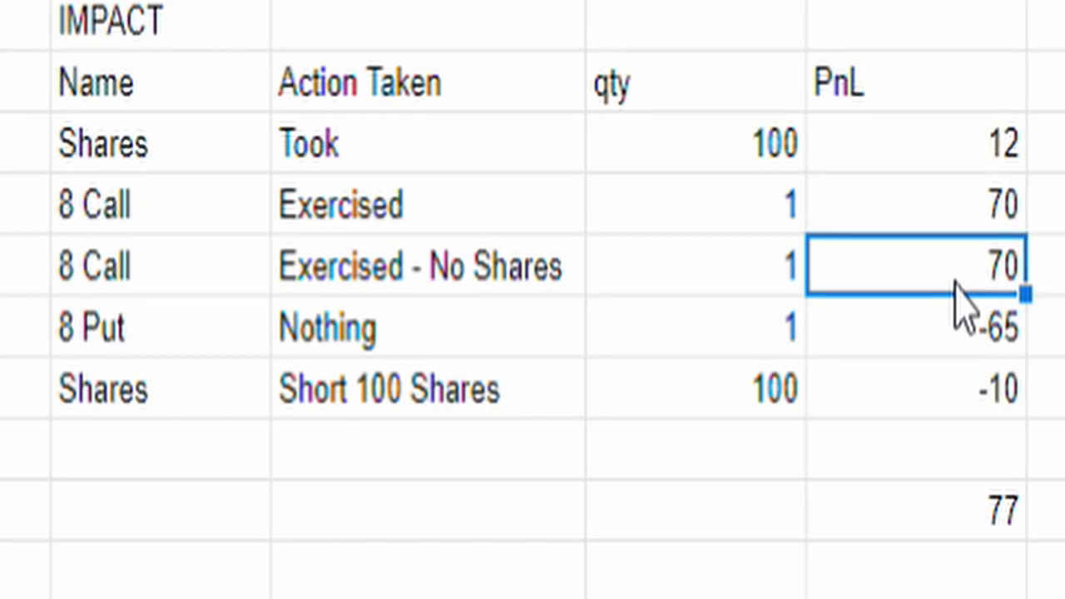
click(963, 512)
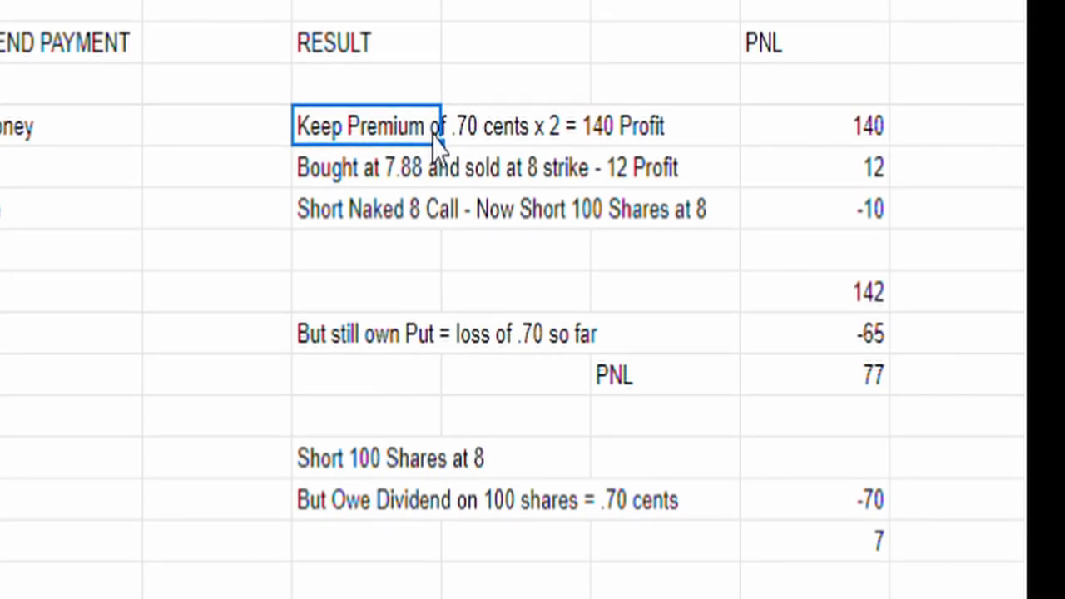
Examine the RESULT entries for the kept call premium and the shares sold at the 8 strike together with their PNL
click(367, 44)
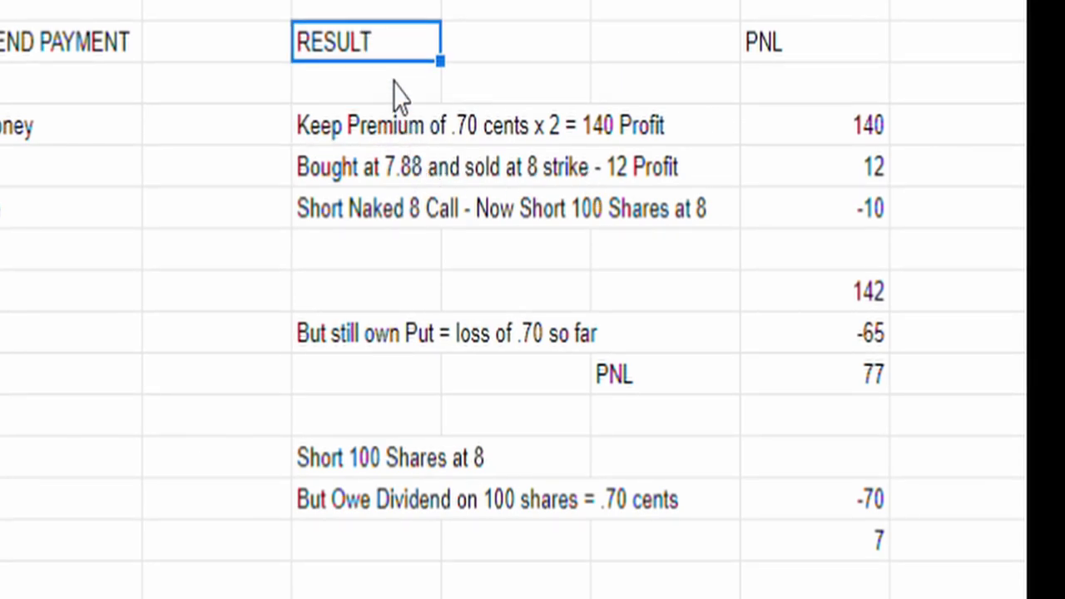
click(426, 136)
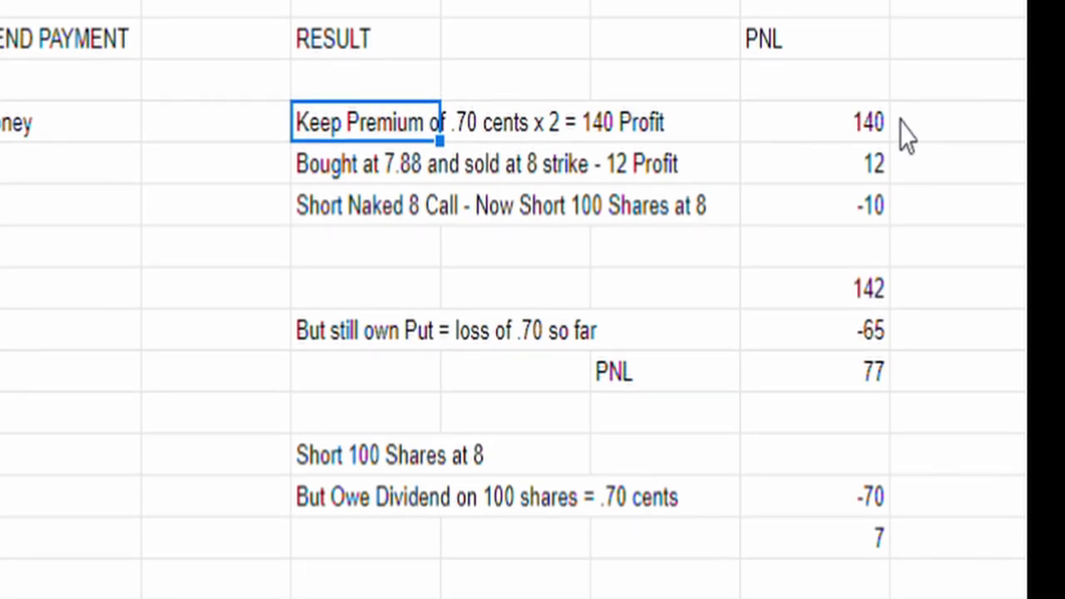
click(840, 134)
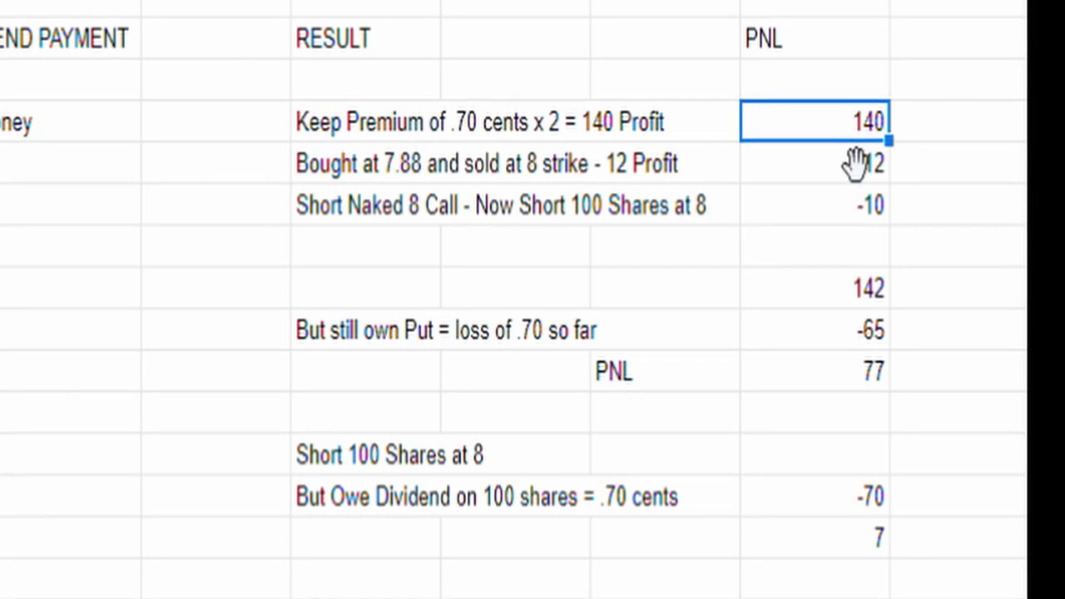
click(396, 179)
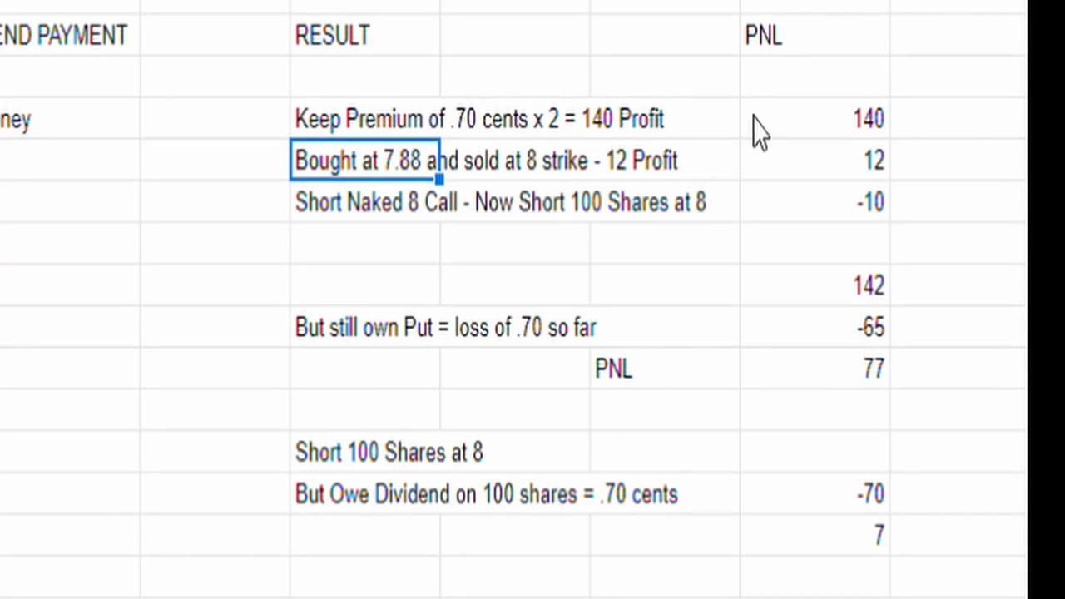
click(786, 125)
shift+click(772, 158)
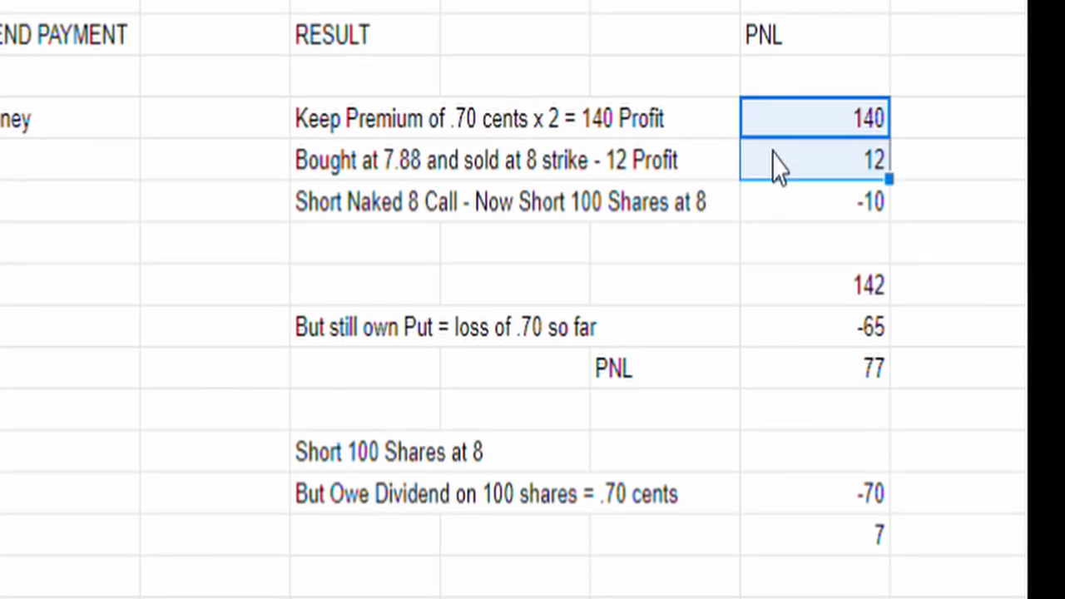
Examine the RESULT entry for the short naked 8 Call that became 100 short shares, and its PNL
click(379, 209)
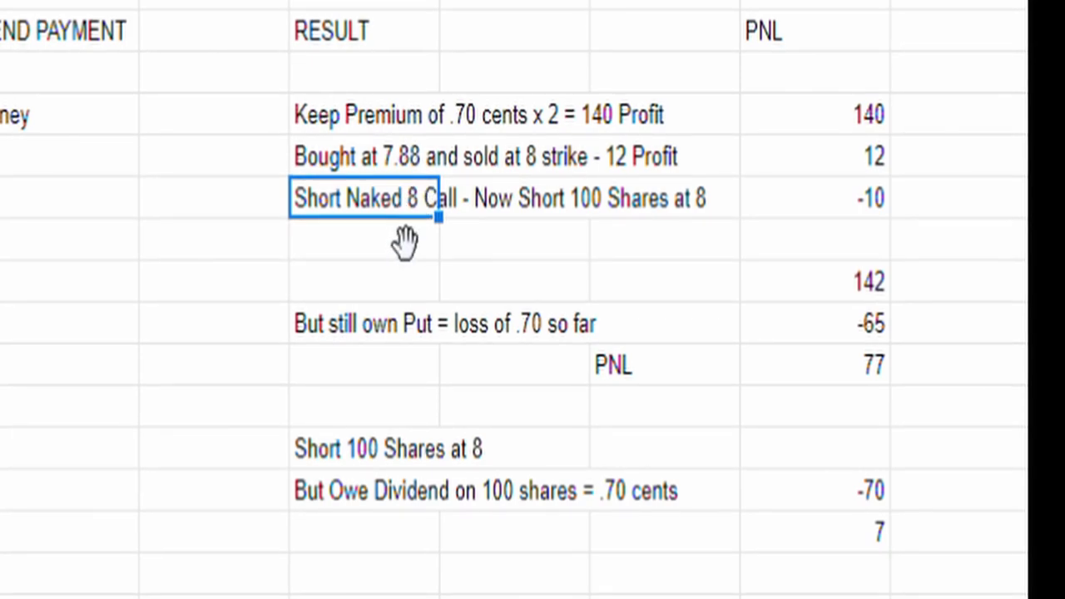
click(549, 218)
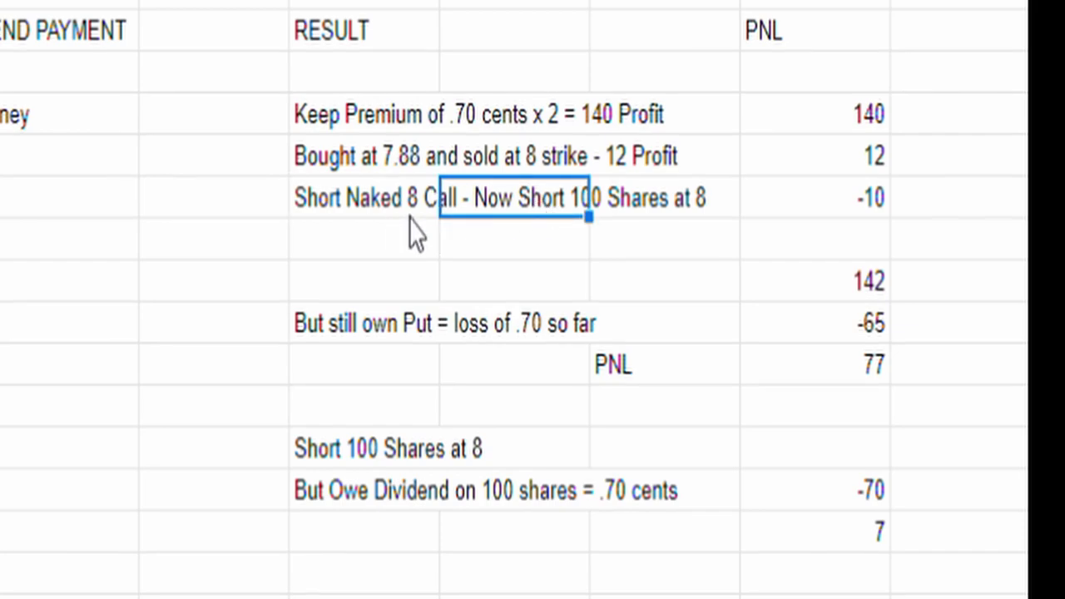
click(369, 220)
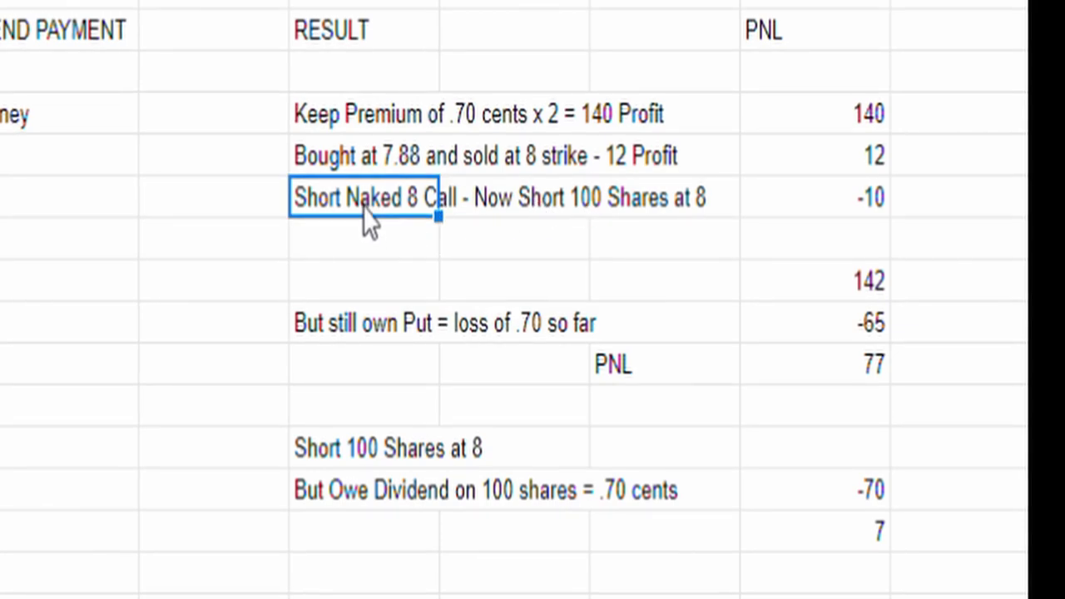
click(775, 206)
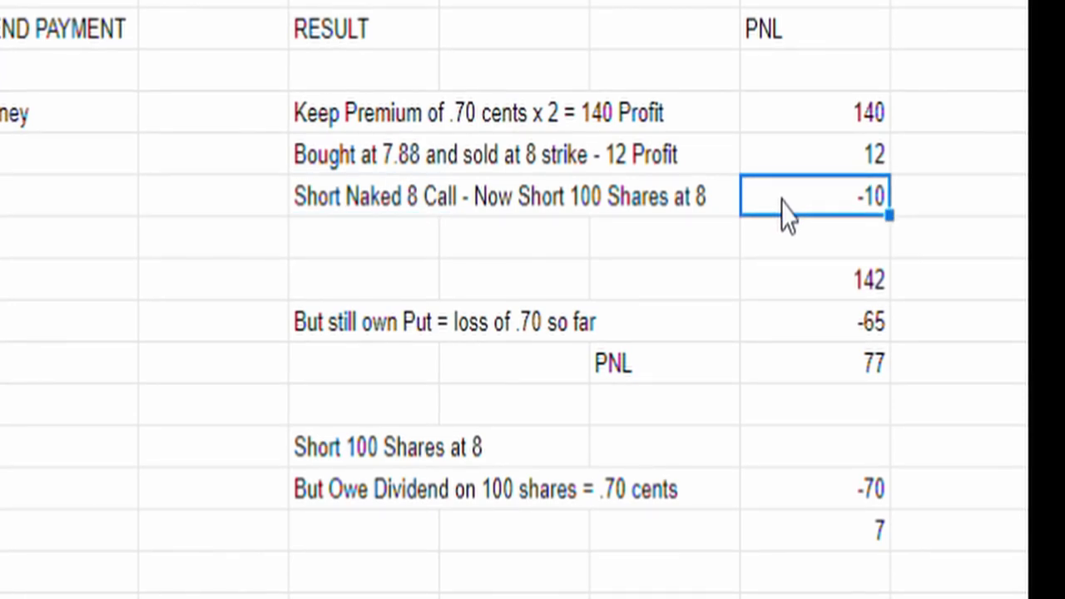
Trace the PNL column from the three results through their subtotal and the put loss to the overall PNL
drag(804, 120, 803, 212)
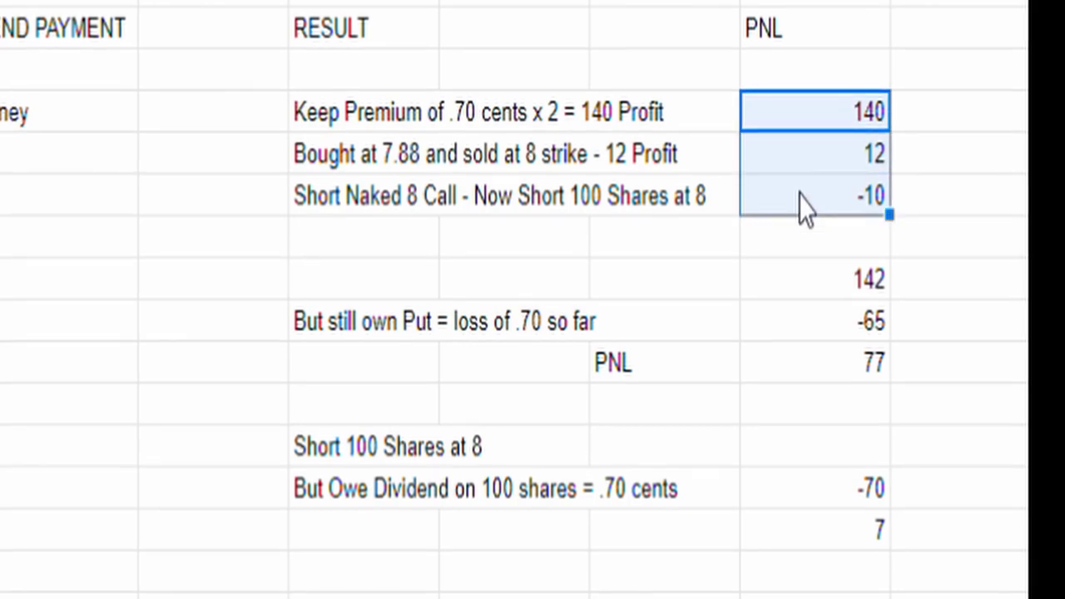
click(822, 281)
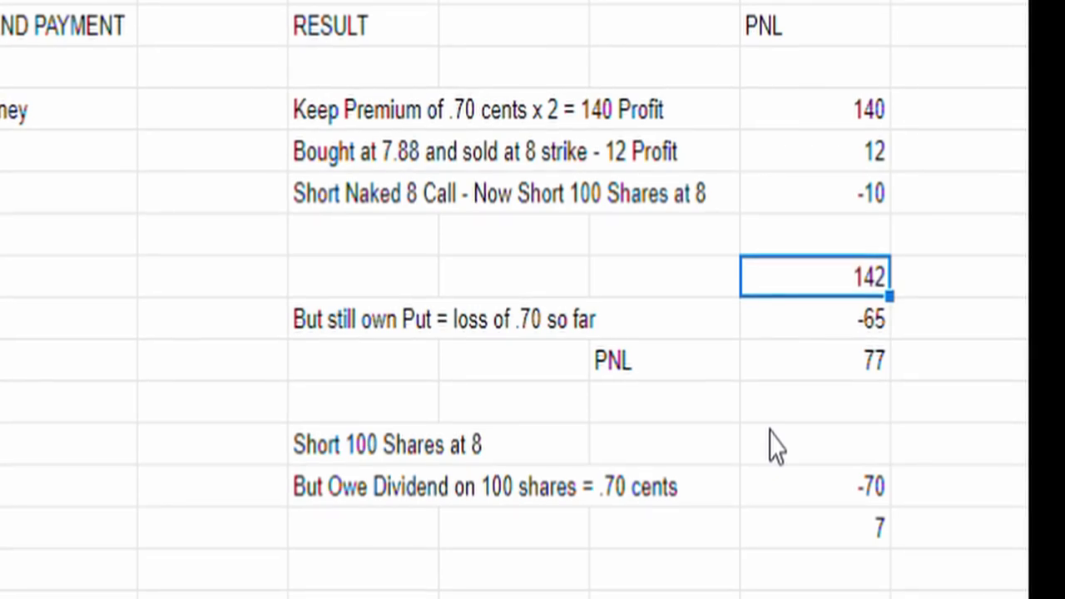
click(779, 330)
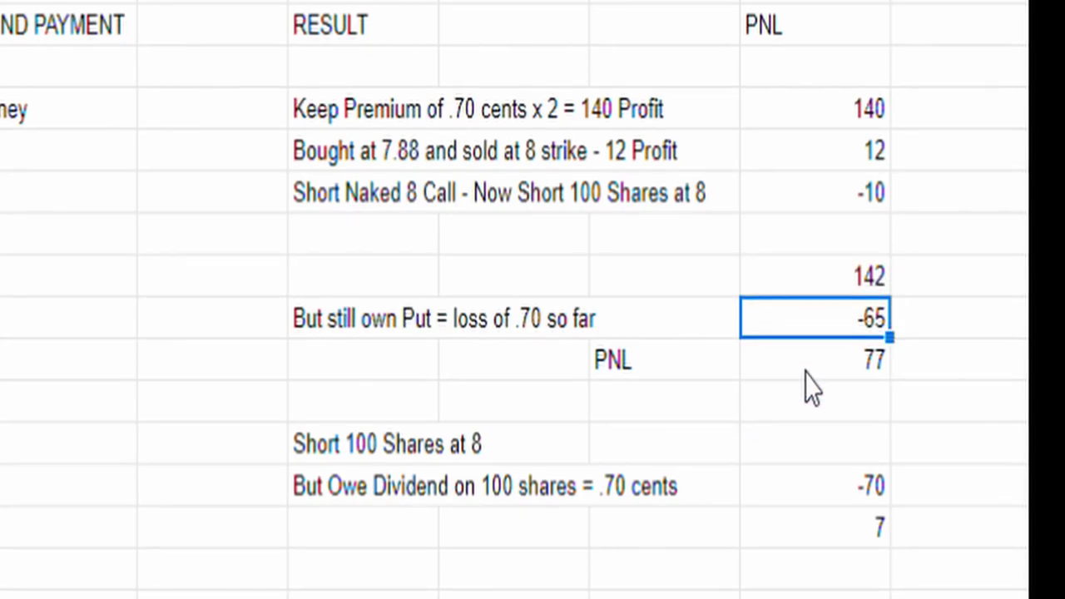
click(808, 371)
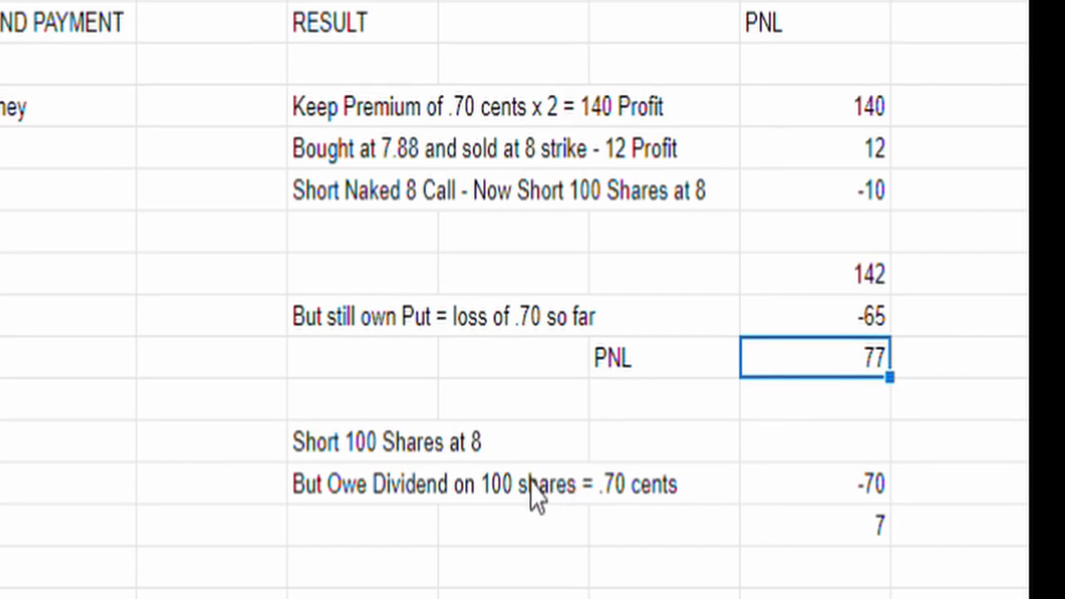
Examine the Short 100 Shares at 8 entry, the dividend owed on those shares and the final PNL after it
click(368, 439)
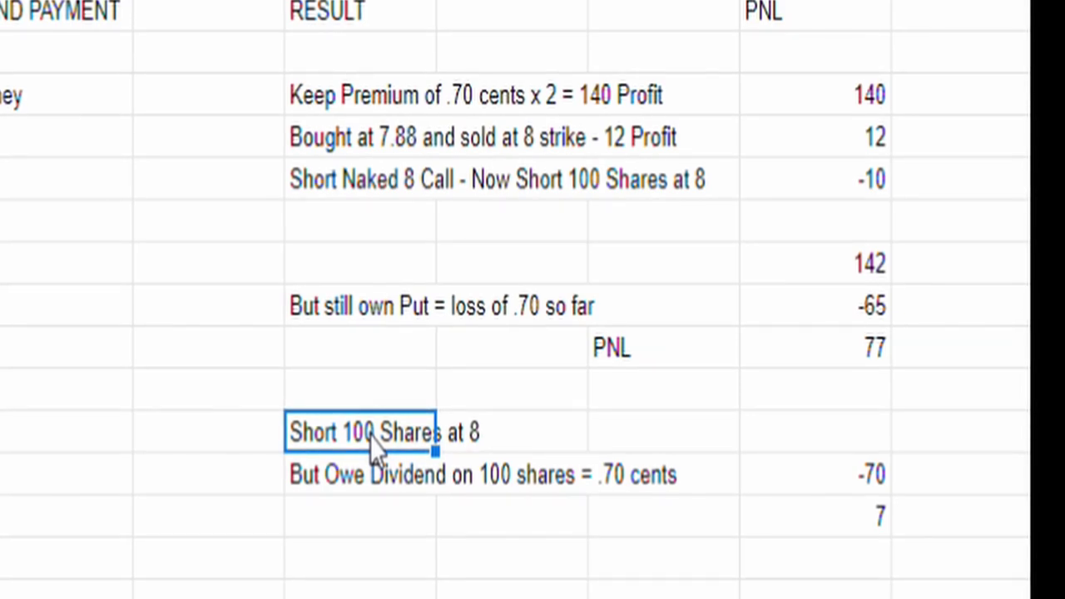
click(367, 480)
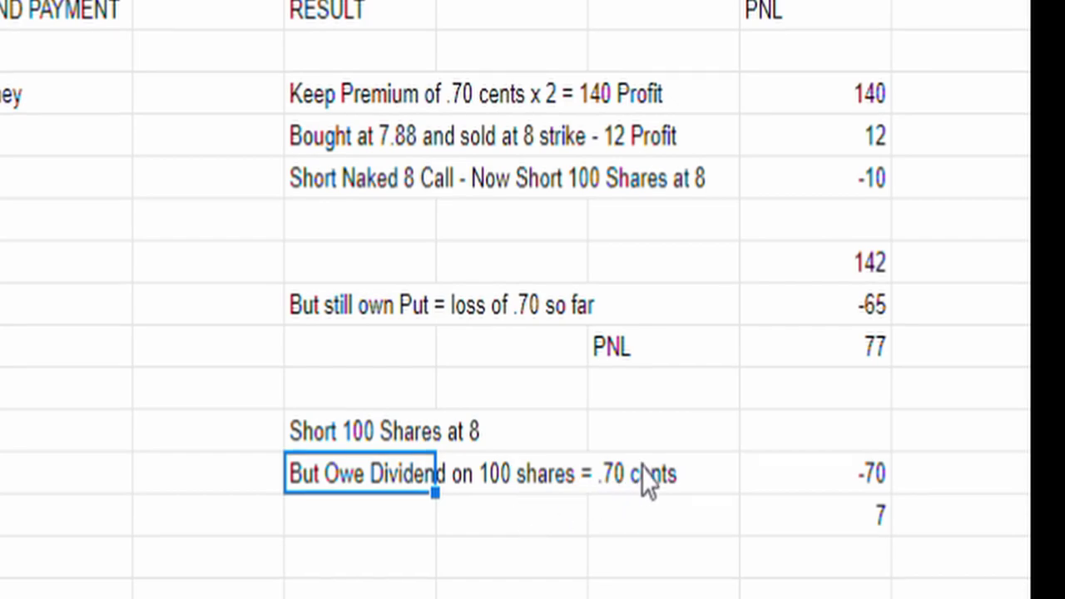
click(804, 473)
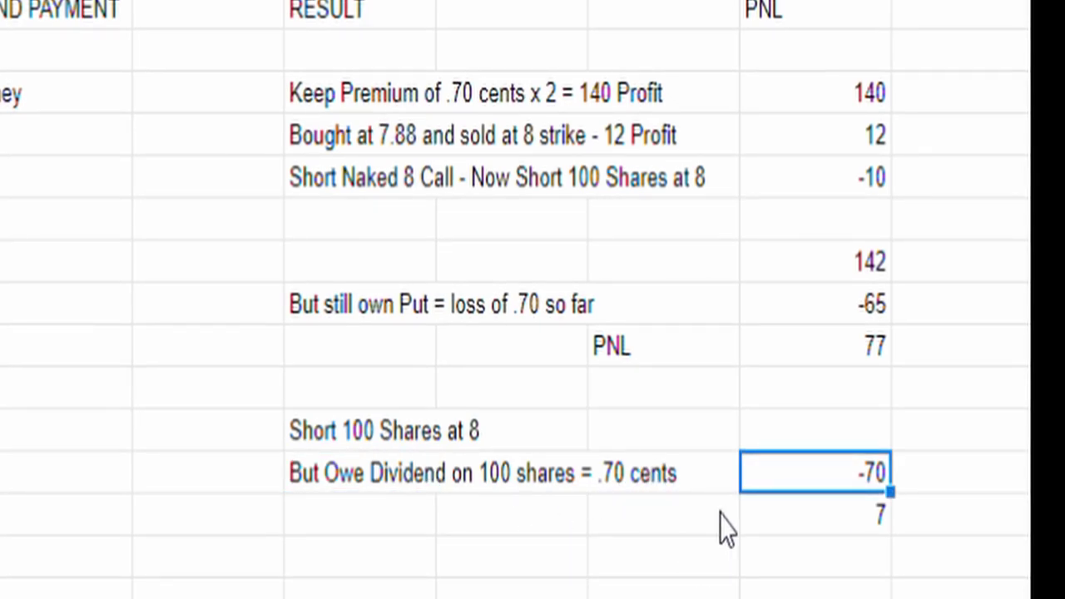
click(821, 527)
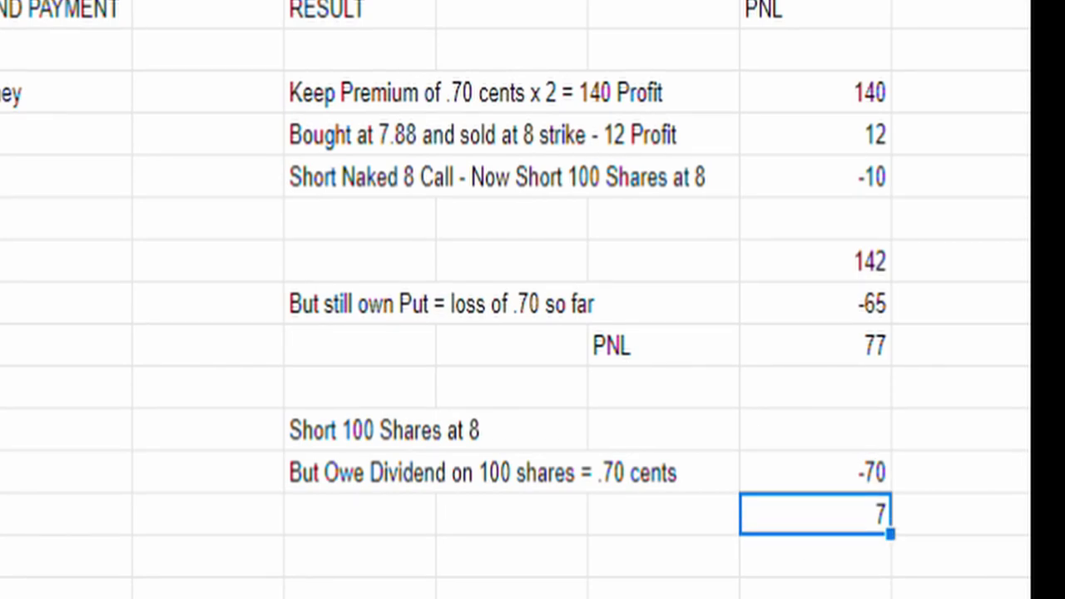